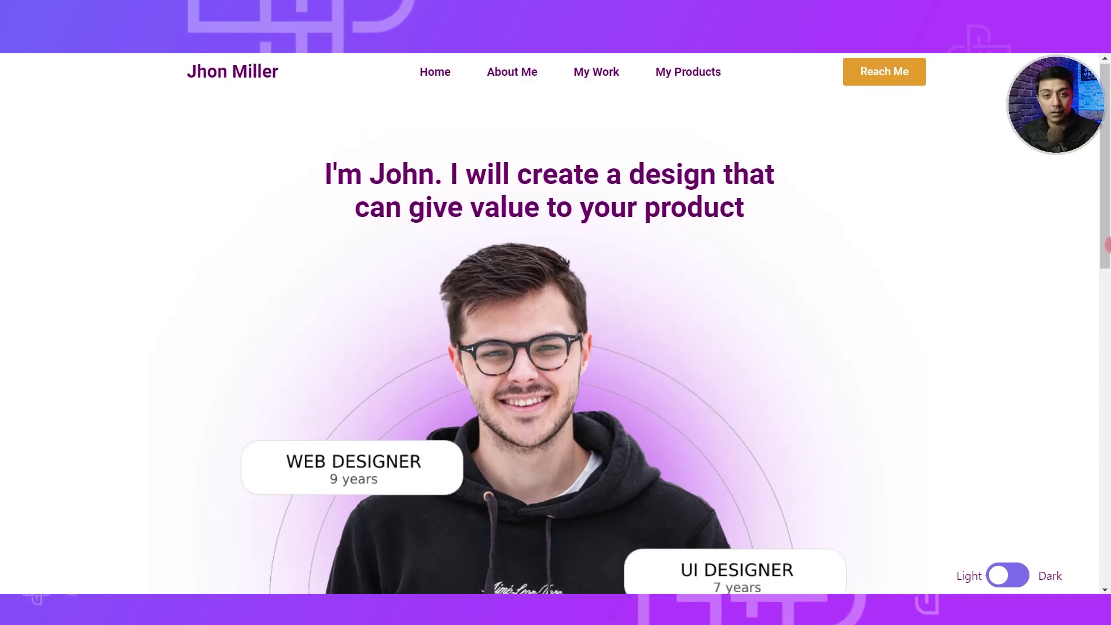
Look through the demo portfolio page in light mode, and switch it to dark mode to compare its sections.
{"action": "left_click_drag", "start_coordinate": [1106, 246], "coordinate": [1107, 394]}
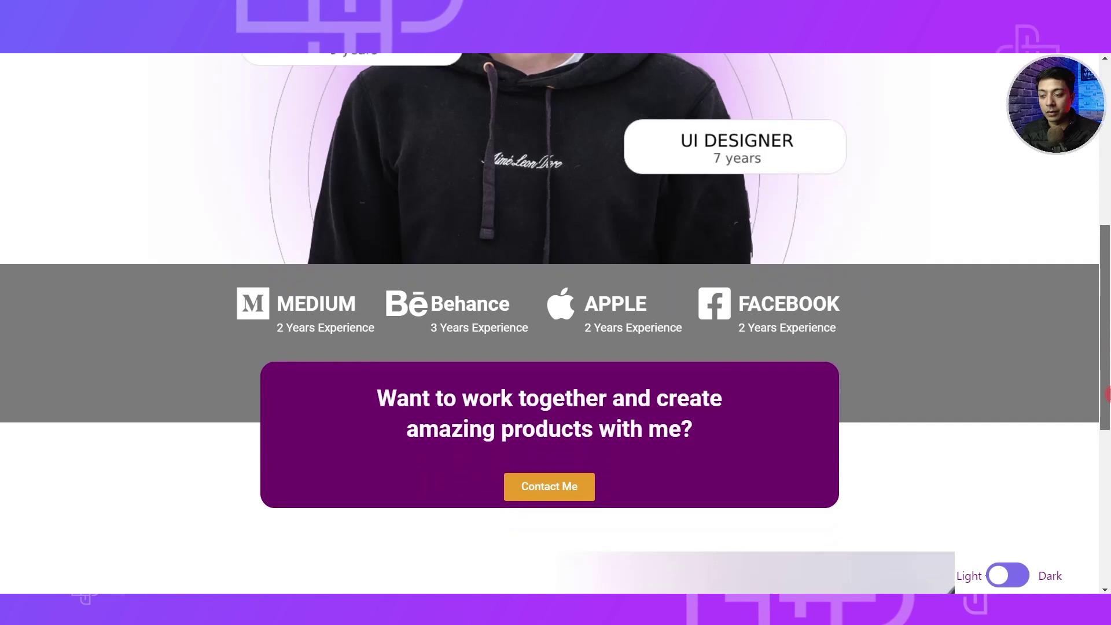
{"action": "scroll", "coordinate": [369, 275], "scroll_direction": "down", "scroll_amount": 7}
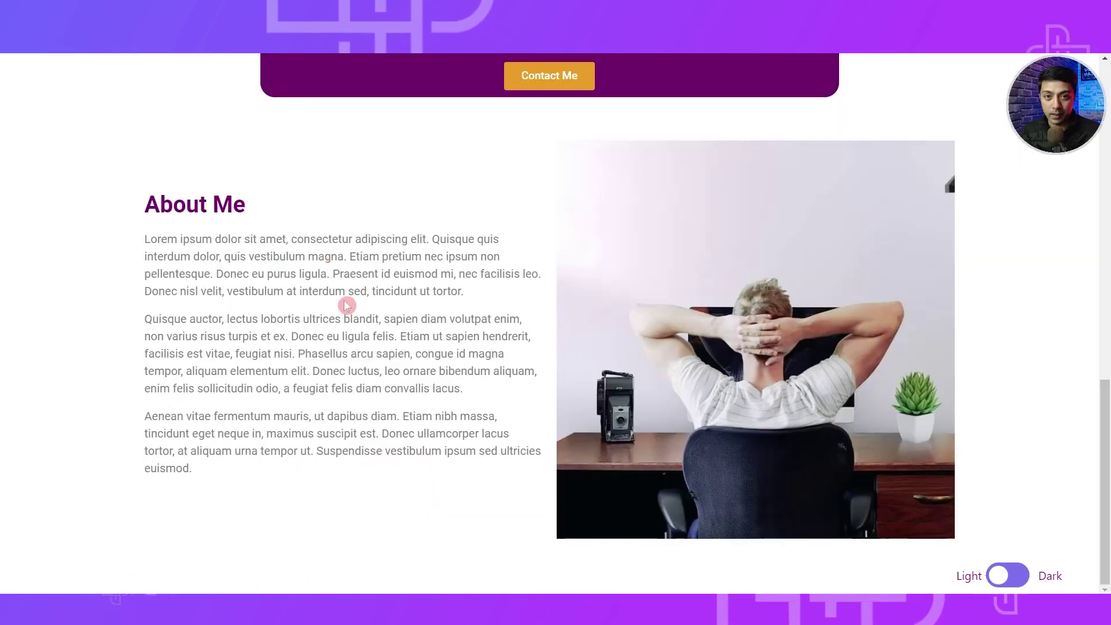
{"action": "key", "text": "Home"}
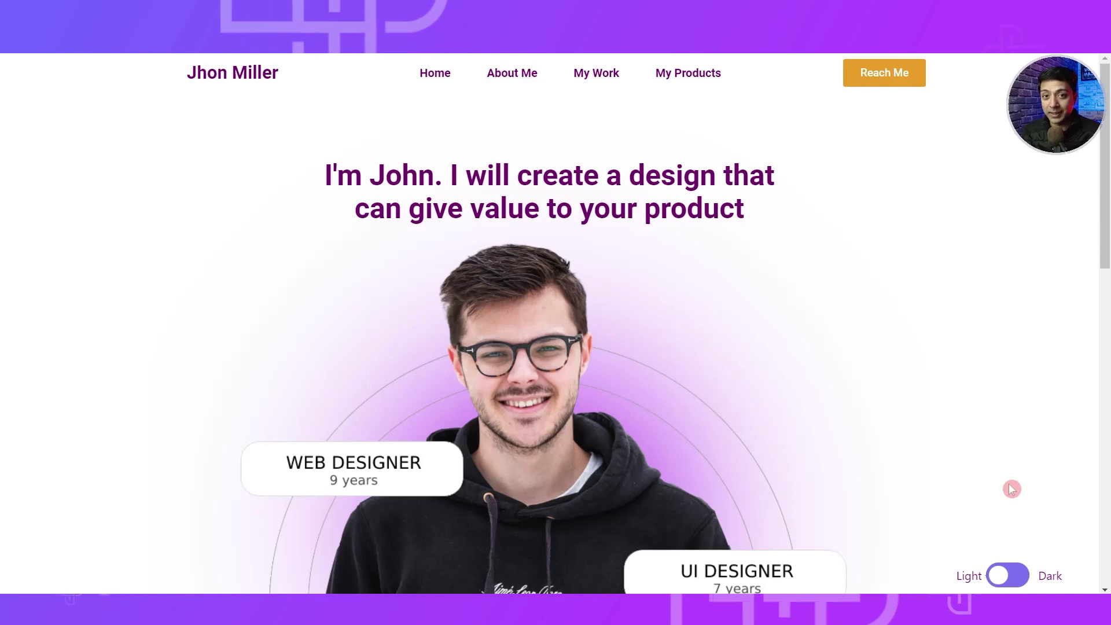
{"action": "left_click", "coordinate": [1020, 585]}
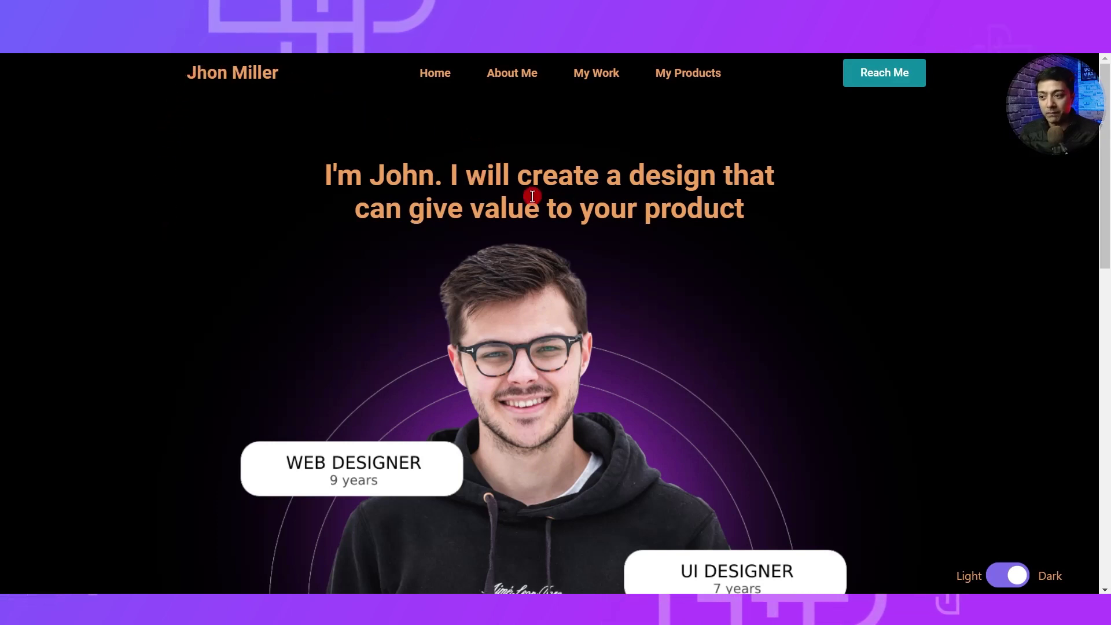
{"action": "scroll", "coordinate": [122, 281], "scroll_direction": "down", "scroll_amount": 15}
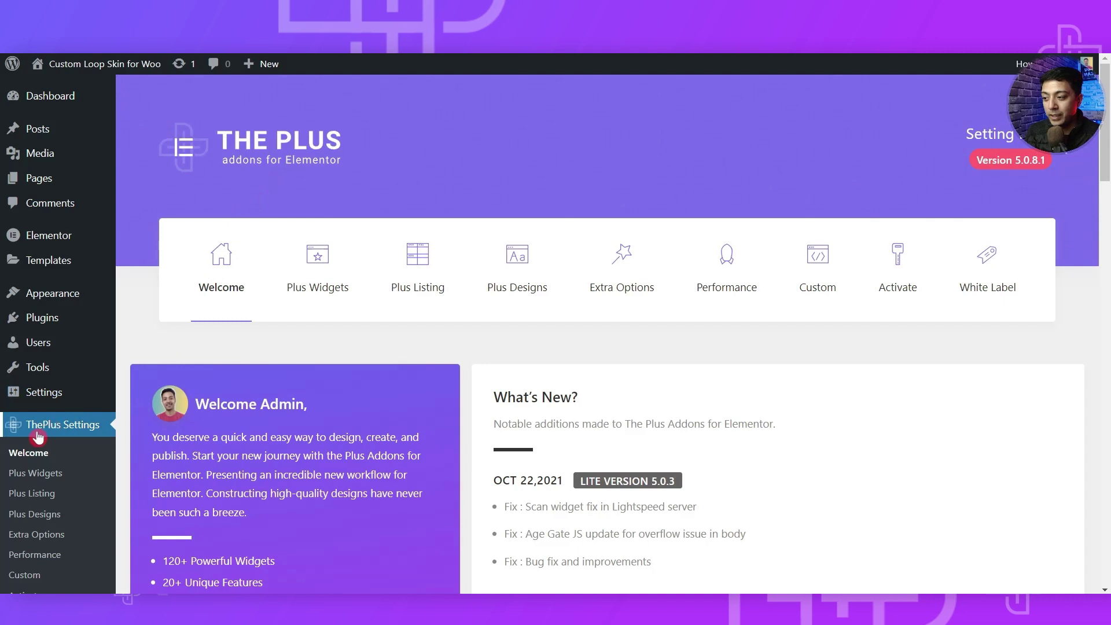
Find the Dark Mode widget among the Plus Widgets by searching for "dark", and save it as enabled.
{"action": "left_click", "coordinate": [318, 258]}
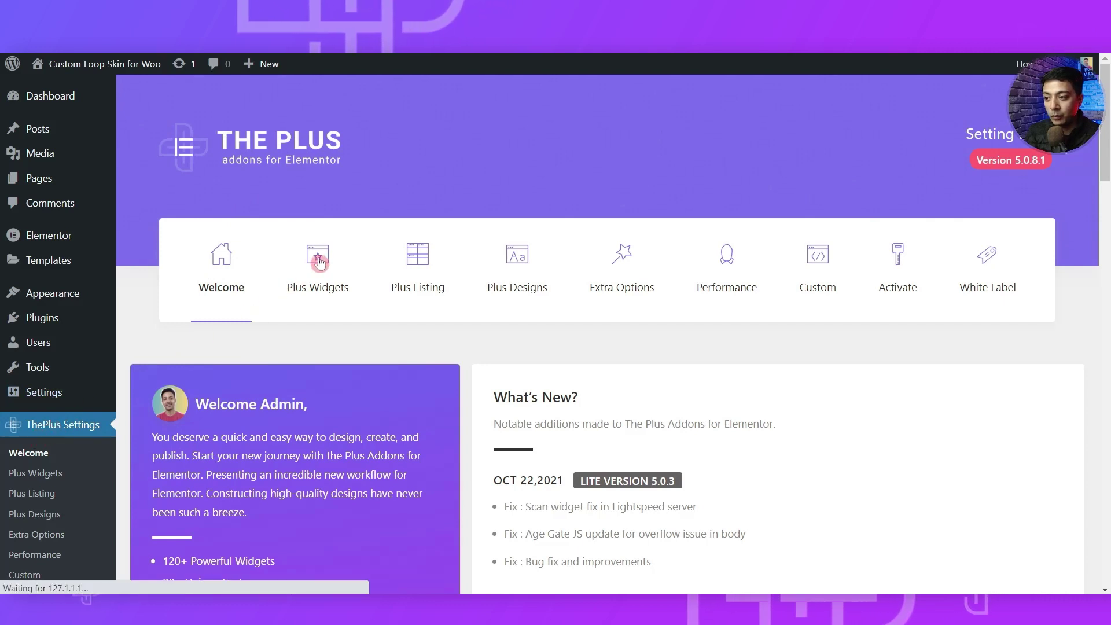
{"action": "scroll", "coordinate": [963, 293], "scroll_direction": "down", "scroll_amount": 1}
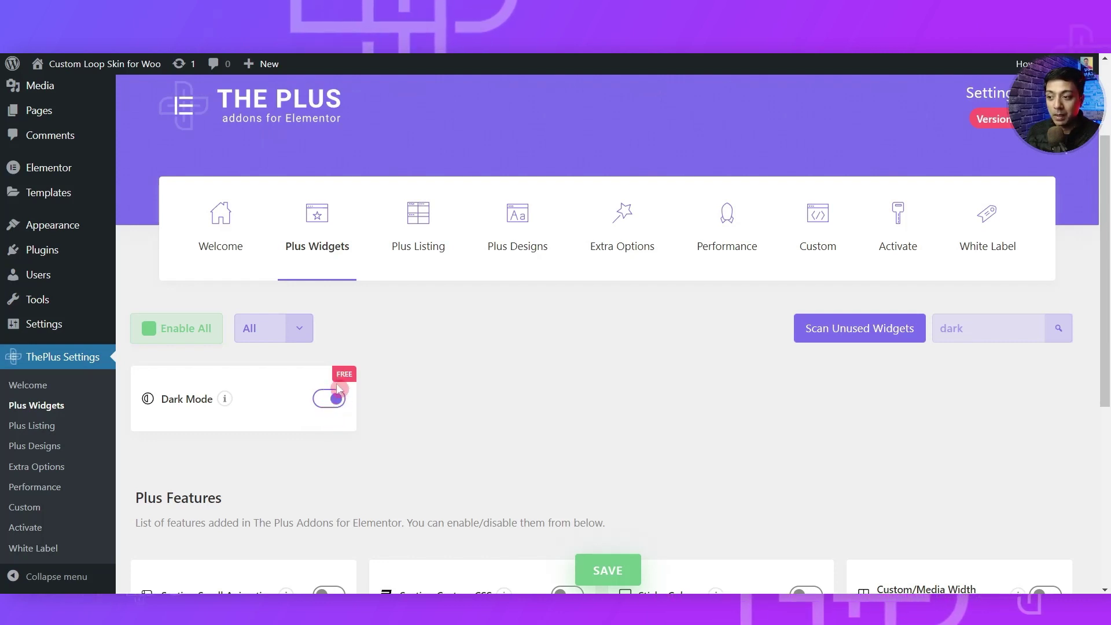
{"action": "left_click", "coordinate": [609, 576]}
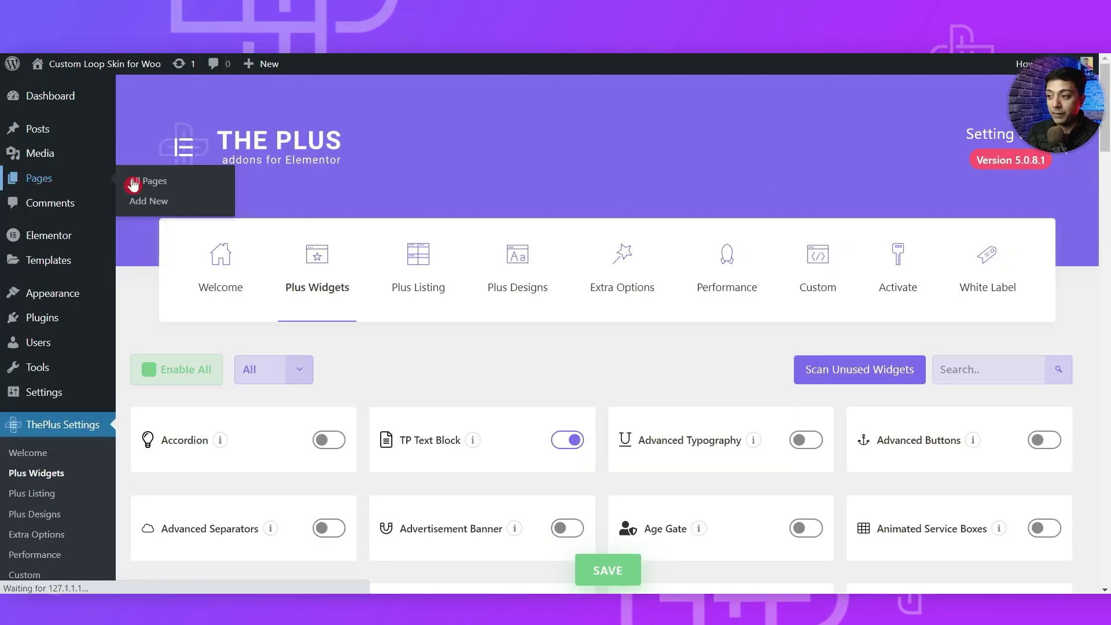
Open the Global Colors of the site settings from the portfolio page's Elementor editor.
{"action": "scroll", "coordinate": [207, 459], "scroll_direction": "down", "scroll_amount": 5}
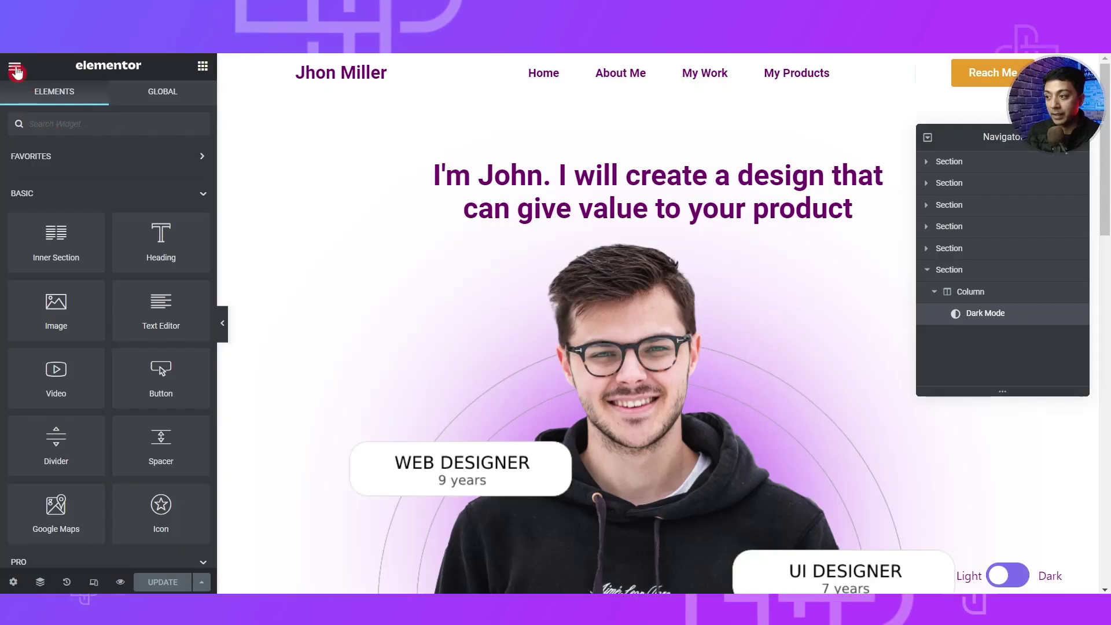
{"action": "left_click", "coordinate": [15, 69]}
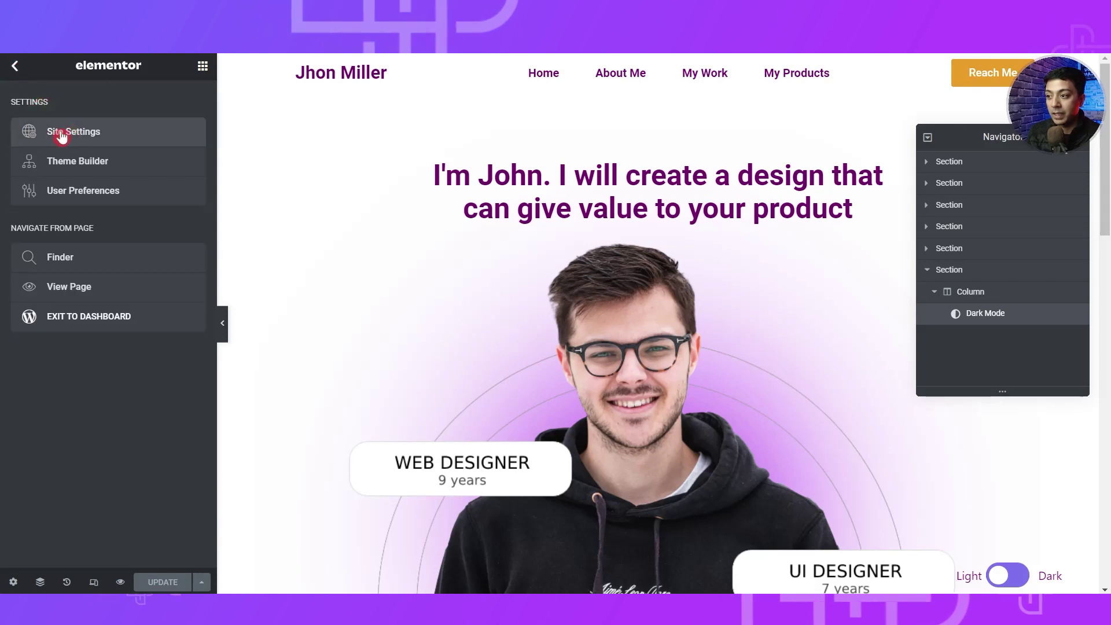
{"action": "left_click", "coordinate": [84, 135]}
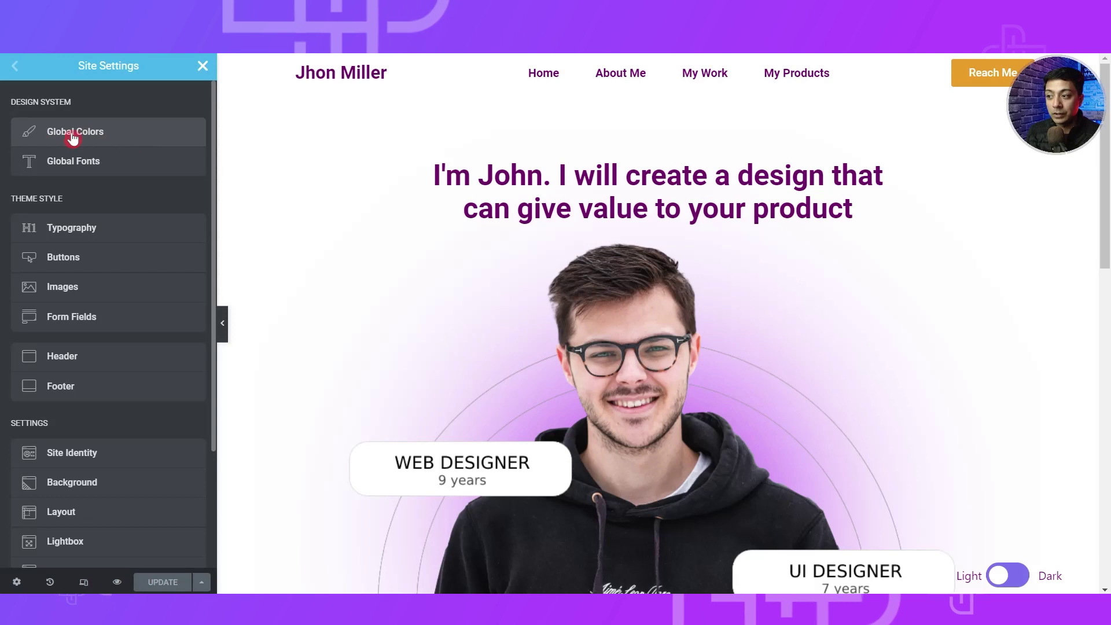
{"action": "left_click", "coordinate": [109, 140]}
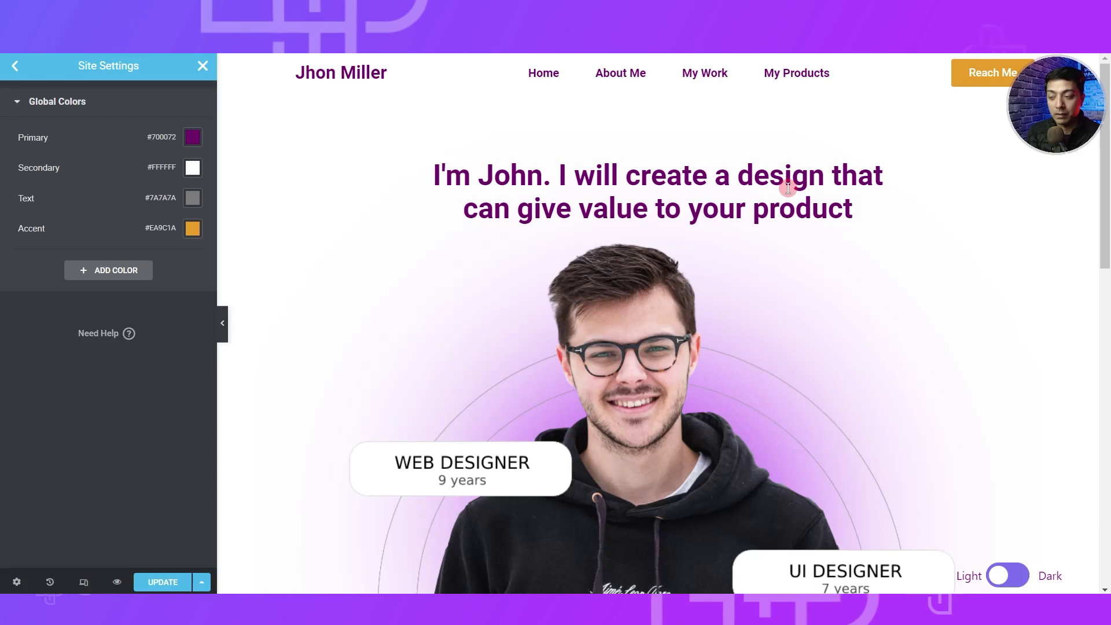
Check the page sections against the global colors, save the site settings and return to the editor.
{"action": "scroll", "coordinate": [788, 188], "scroll_direction": "down", "scroll_amount": 8}
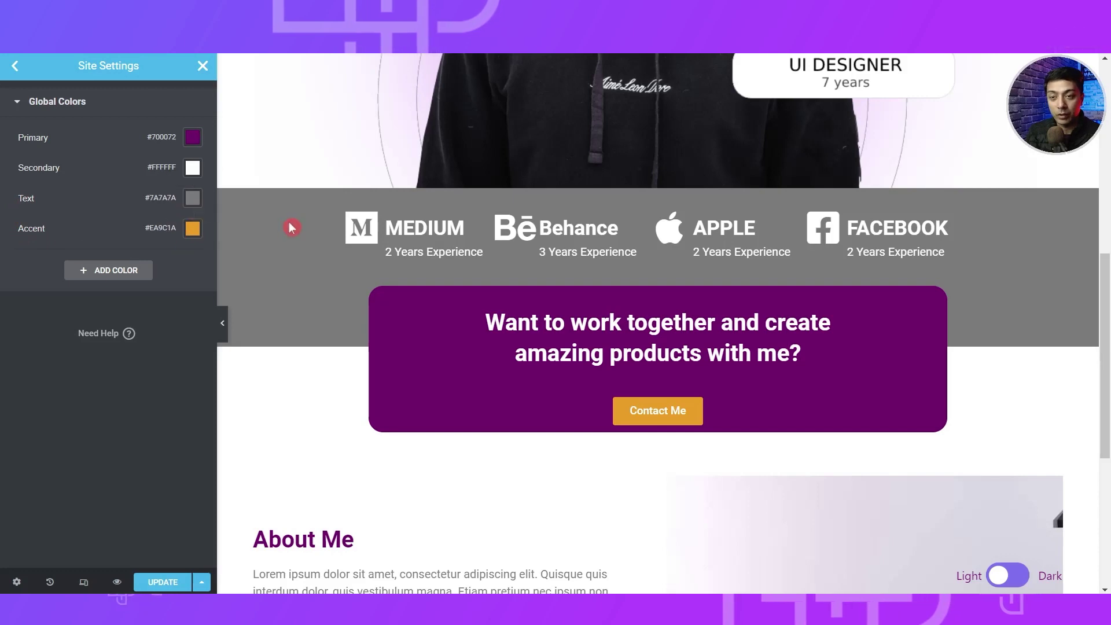
{"action": "scroll", "coordinate": [276, 234], "scroll_direction": "down", "scroll_amount": 5}
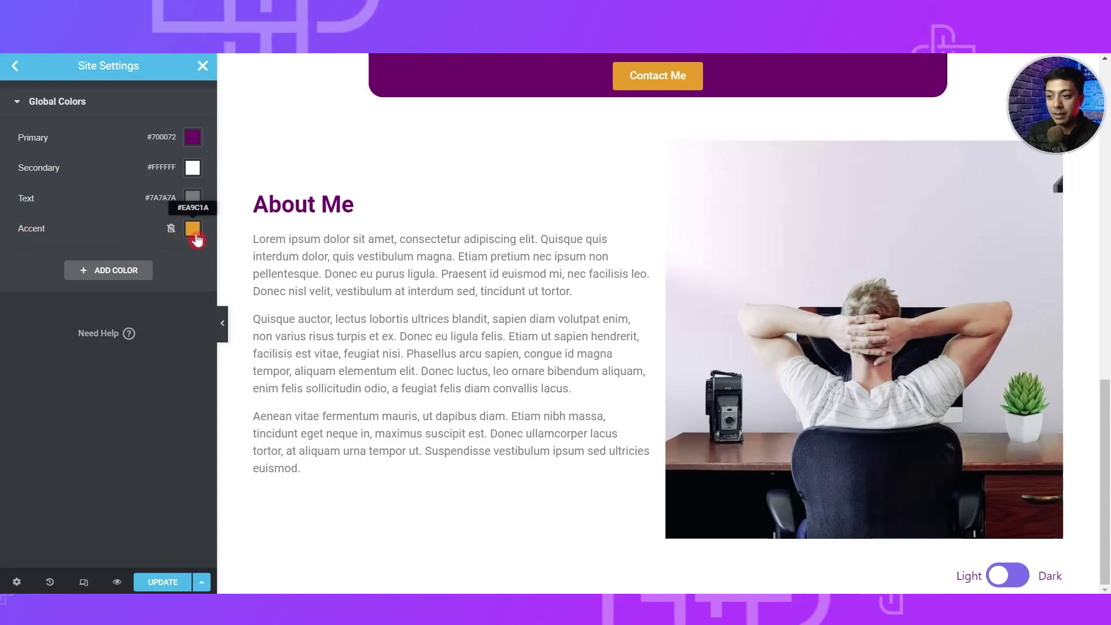
{"action": "scroll", "coordinate": [471, 267], "scroll_direction": "up", "scroll_amount": 6}
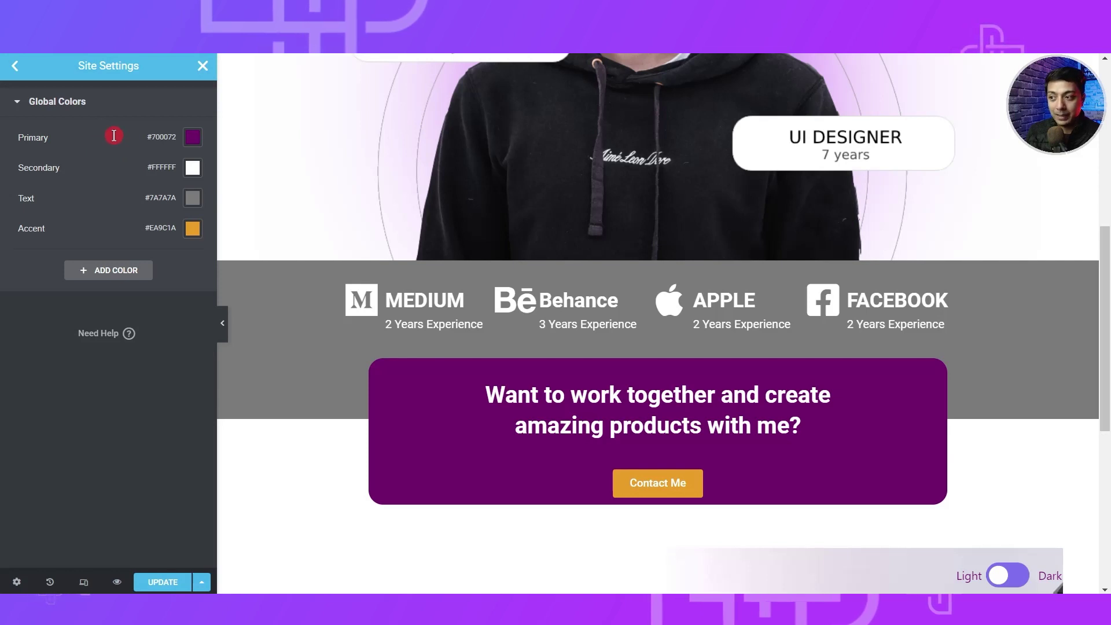
{"action": "left_click", "coordinate": [165, 583]}
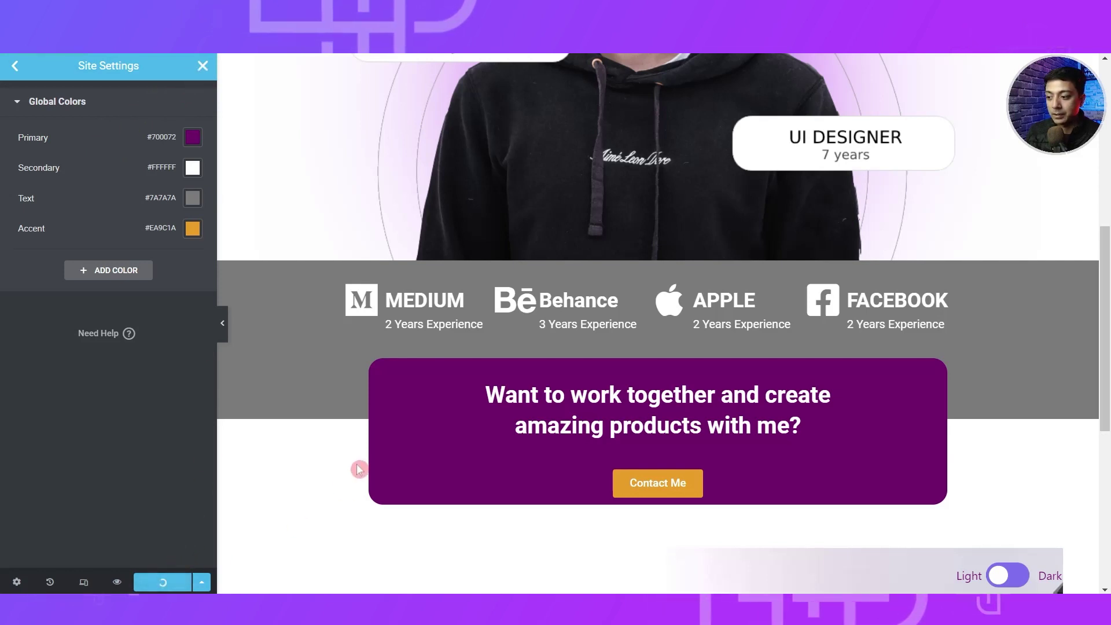
{"action": "left_click", "coordinate": [150, 585]}
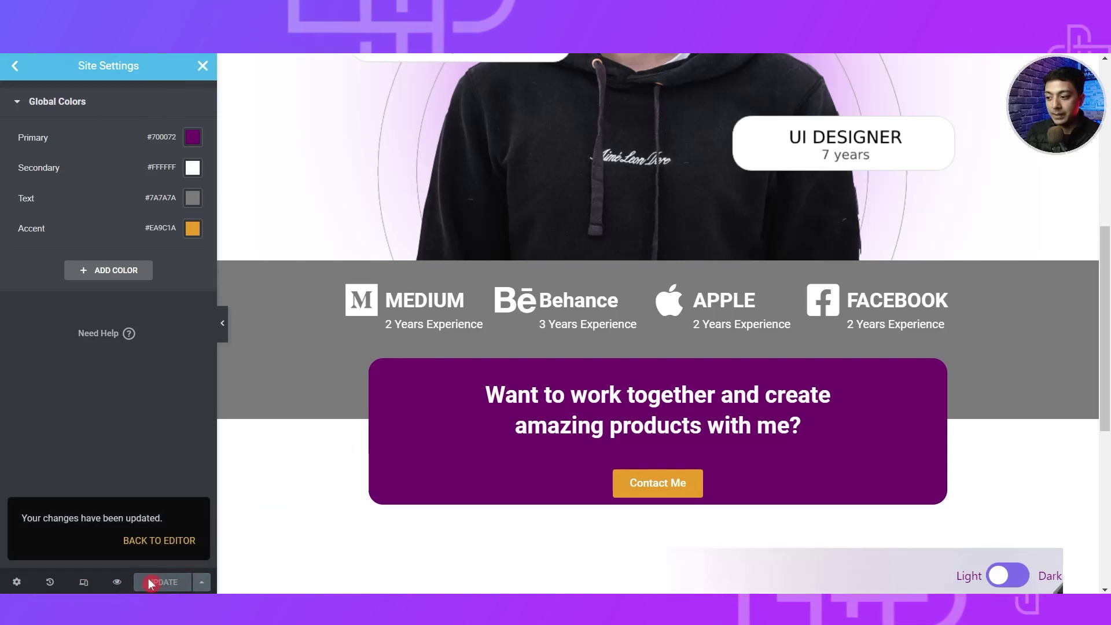
{"action": "left_click", "coordinate": [143, 544]}
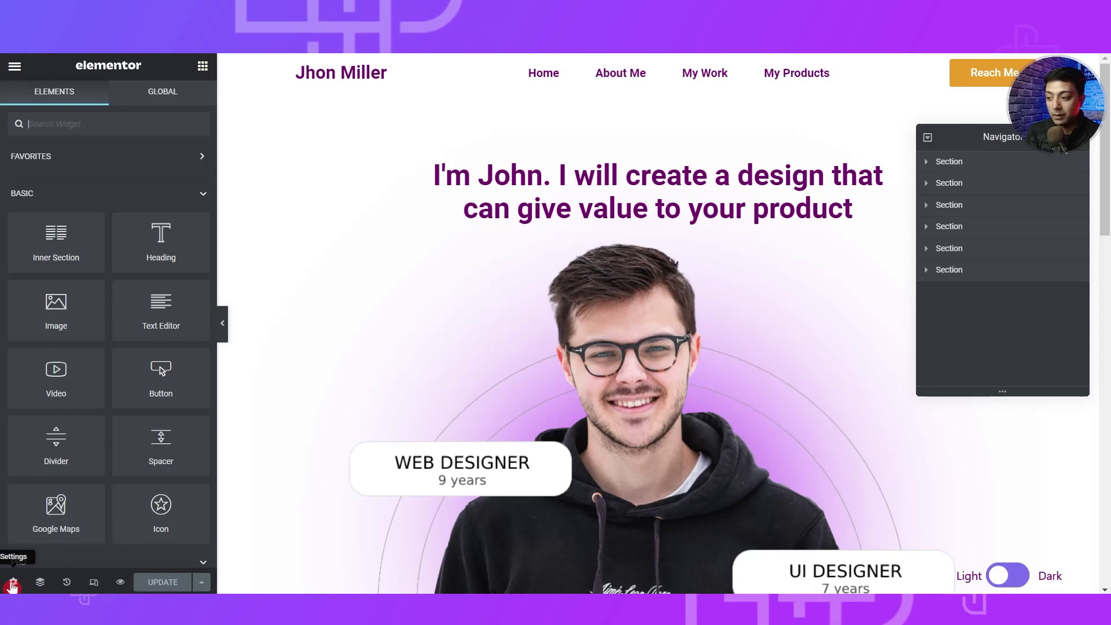
Open the global color choices for the body background color in the page's style settings.
{"action": "left_click", "coordinate": [12, 585]}
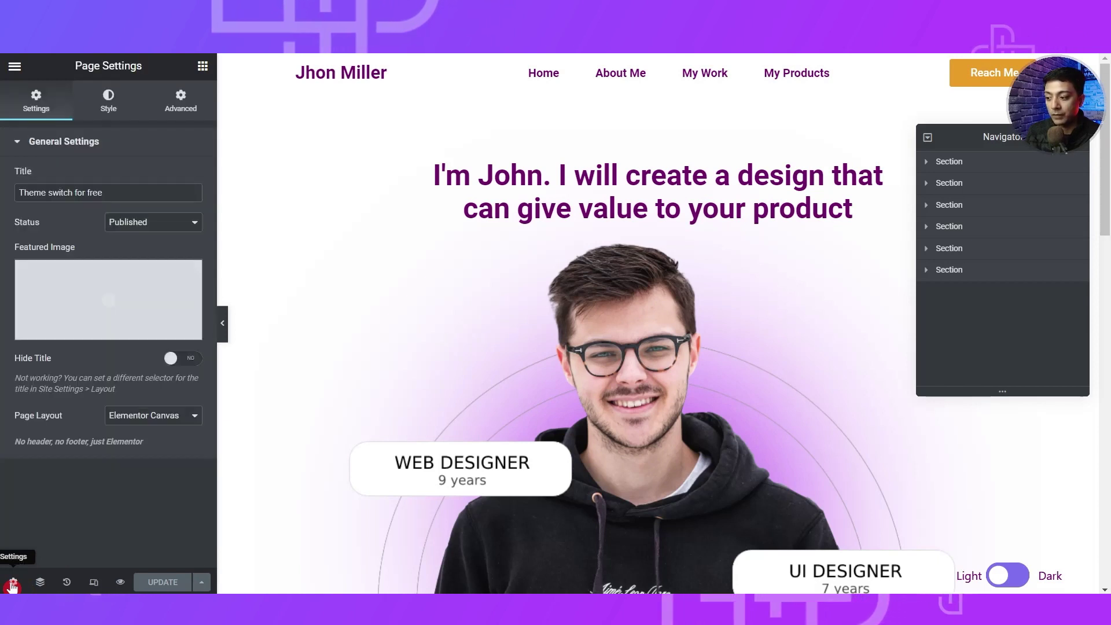
{"action": "left_click", "coordinate": [108, 113]}
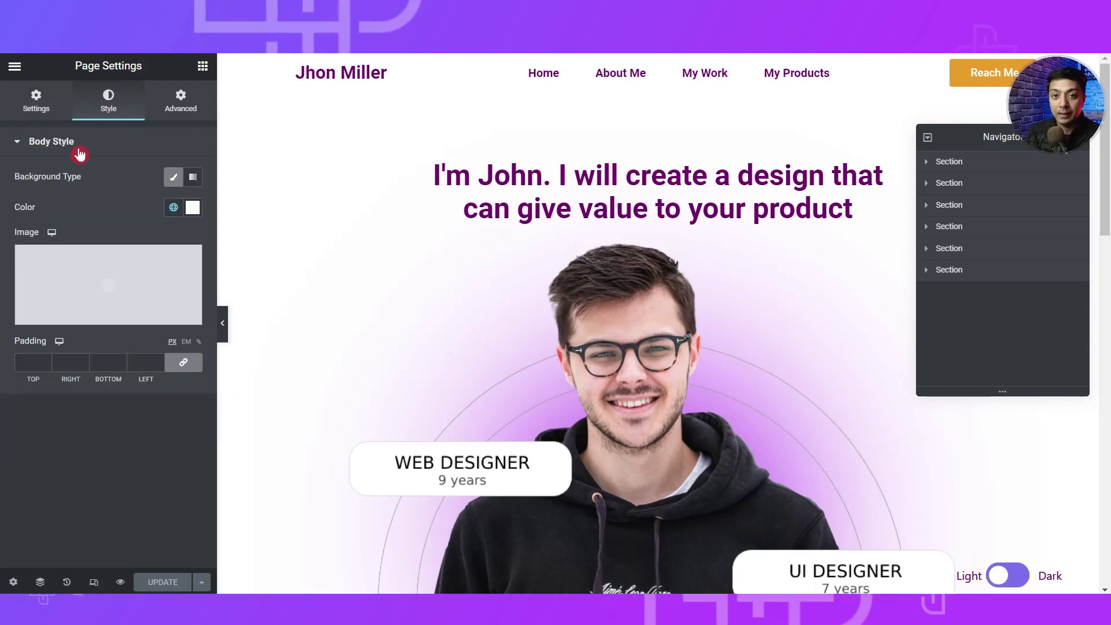
{"action": "left_click", "coordinate": [173, 207]}
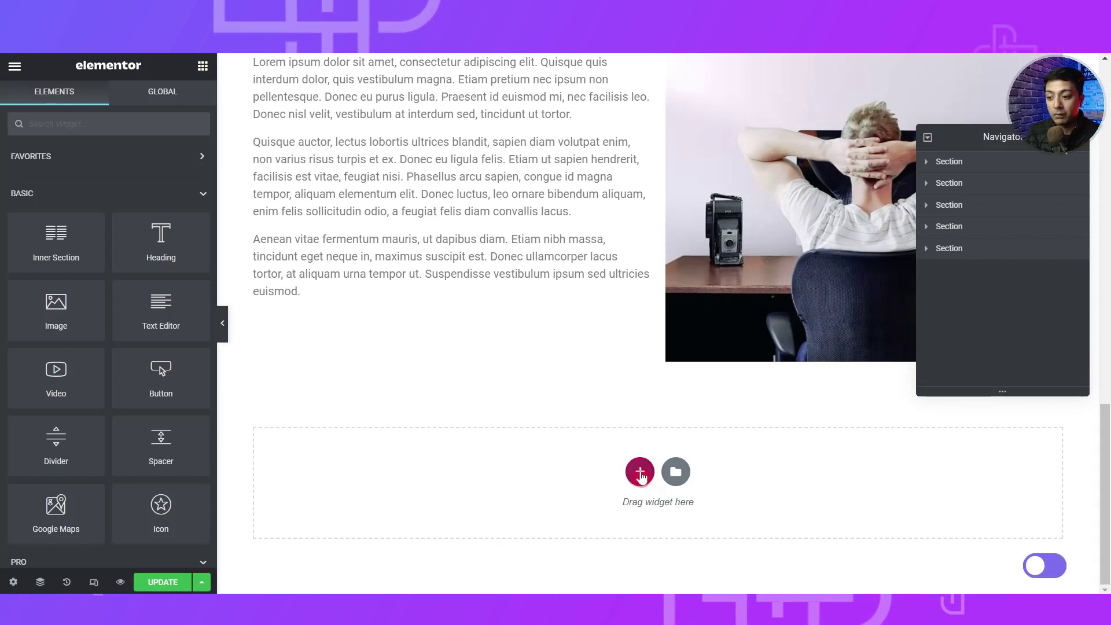
Add a single-column section at the end of the page and place the Dark Mode widget in it.
{"action": "left_click", "coordinate": [640, 472]}
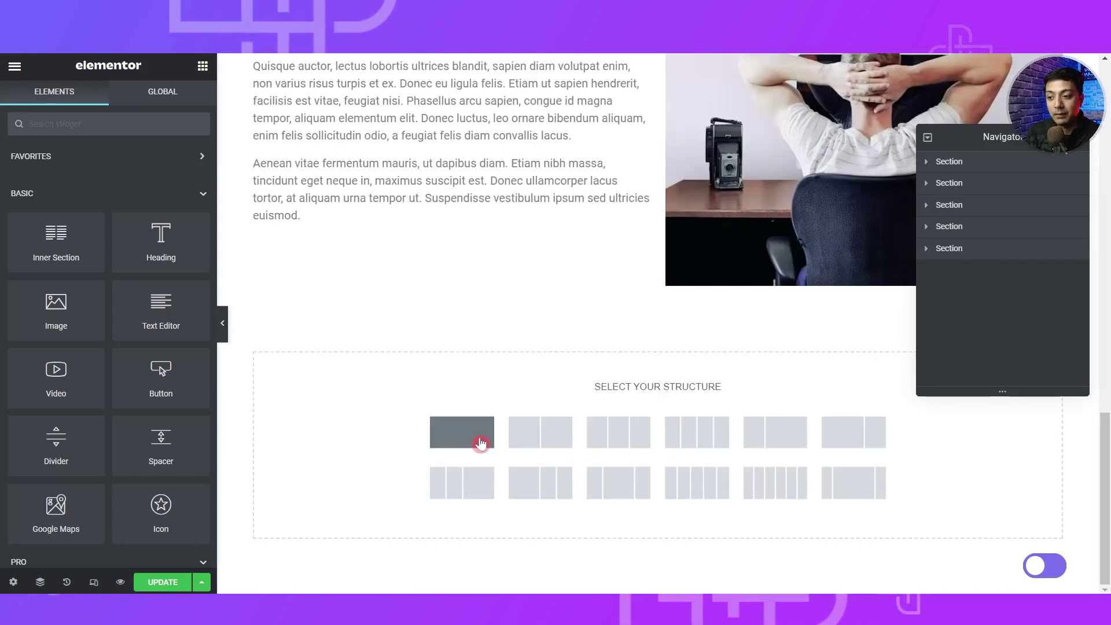
{"action": "left_click", "coordinate": [480, 444]}
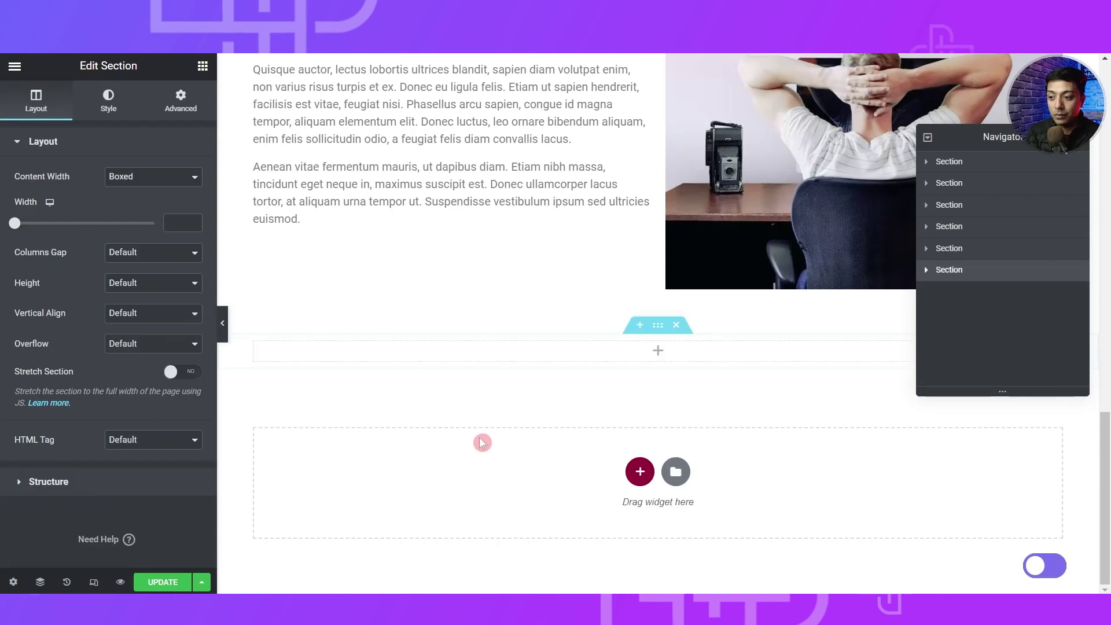
{"action": "left_click", "coordinate": [202, 67]}
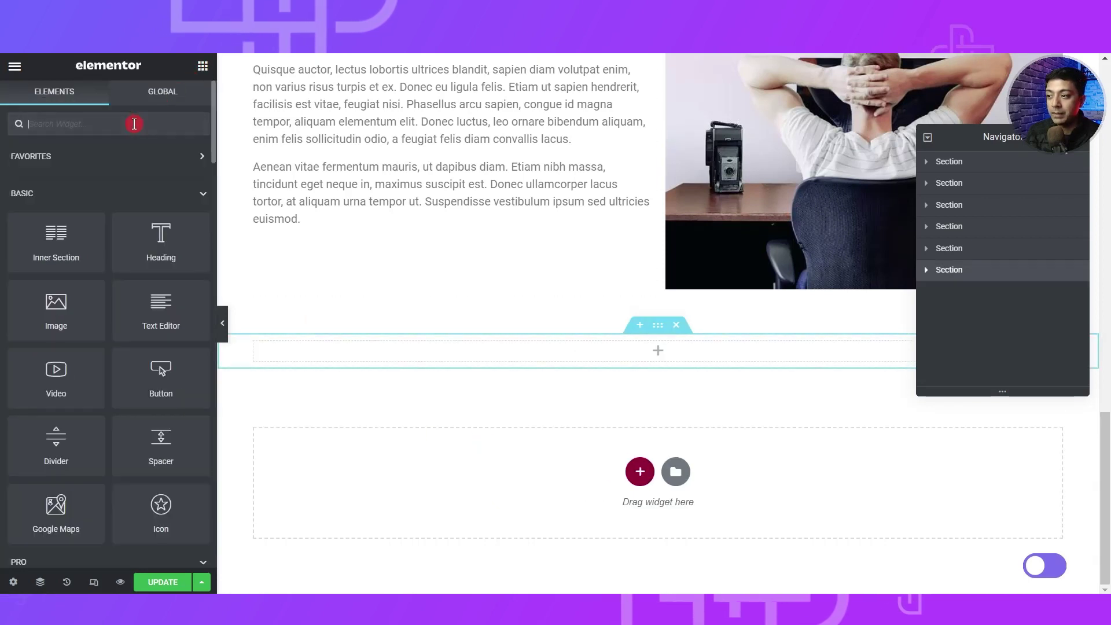
{"action": "left_click", "coordinate": [134, 125]}
{"action": "type", "text": "dark"}
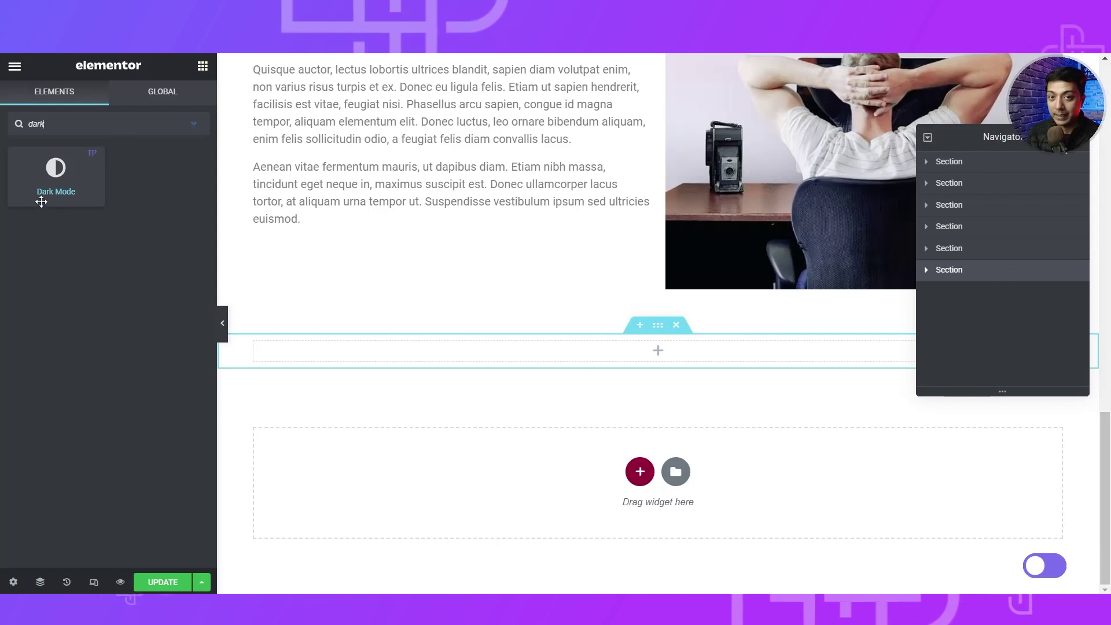
{"action": "left_click_drag", "start_coordinate": [41, 201], "coordinate": [590, 350]}
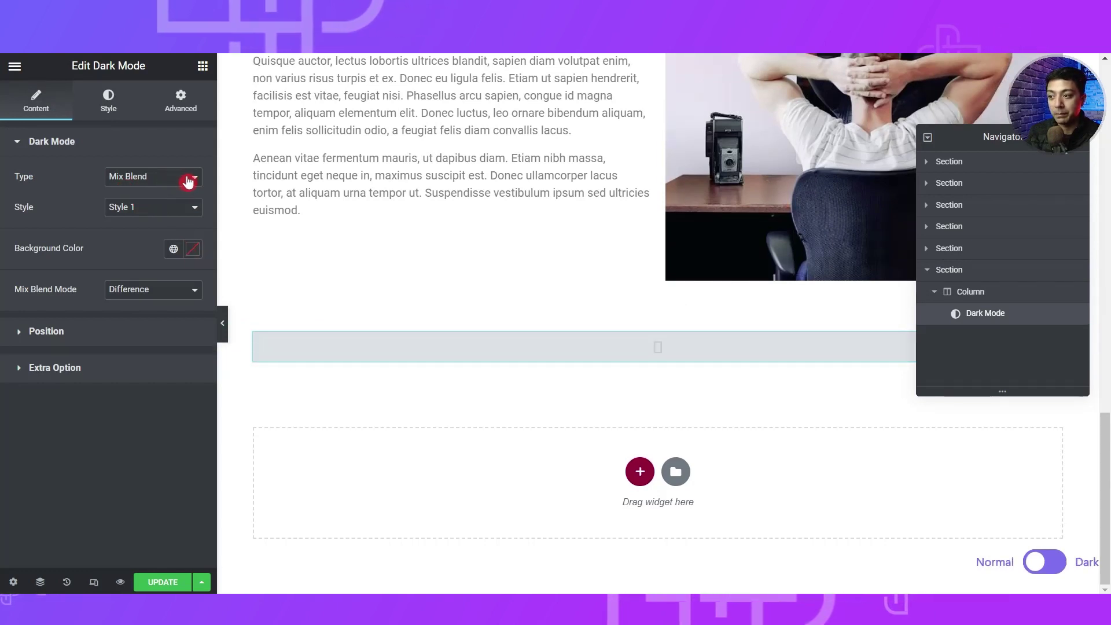
Set the Dark Mode widget's type to Global Color, trying Style 2 for the switch before returning it to Style 1.
{"action": "left_click", "coordinate": [188, 182]}
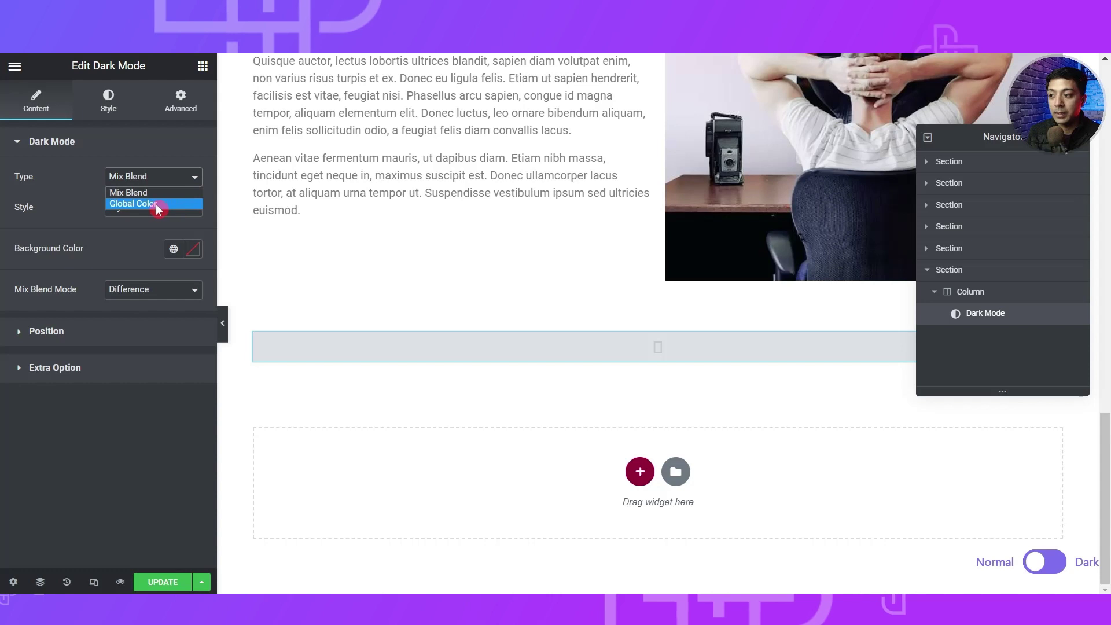
{"action": "left_click", "coordinate": [126, 206]}
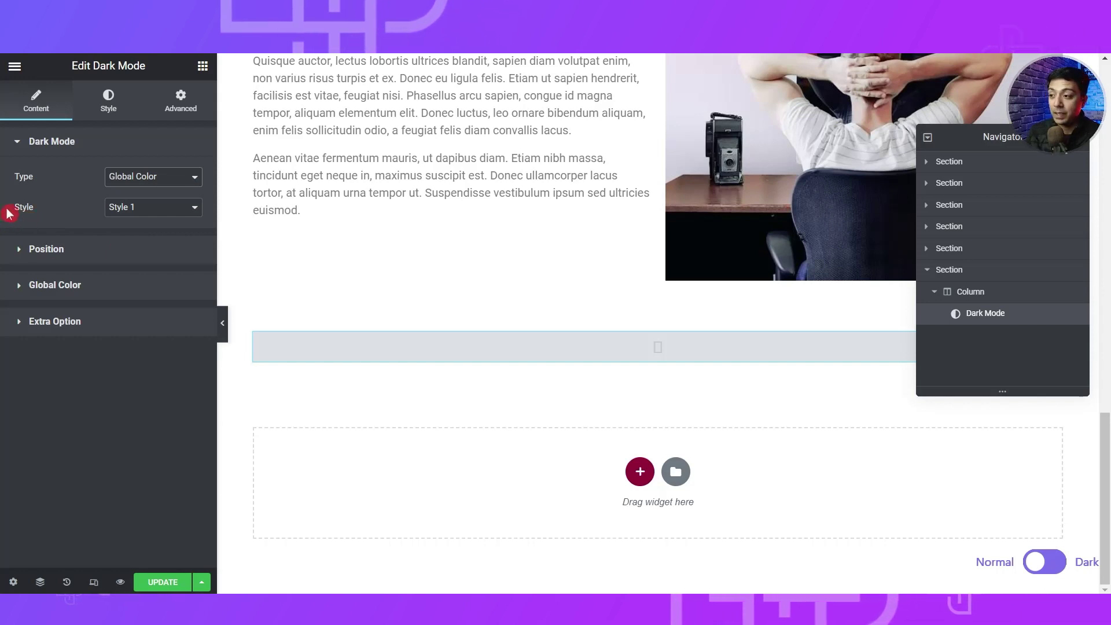
{"action": "left_click", "coordinate": [162, 213]}
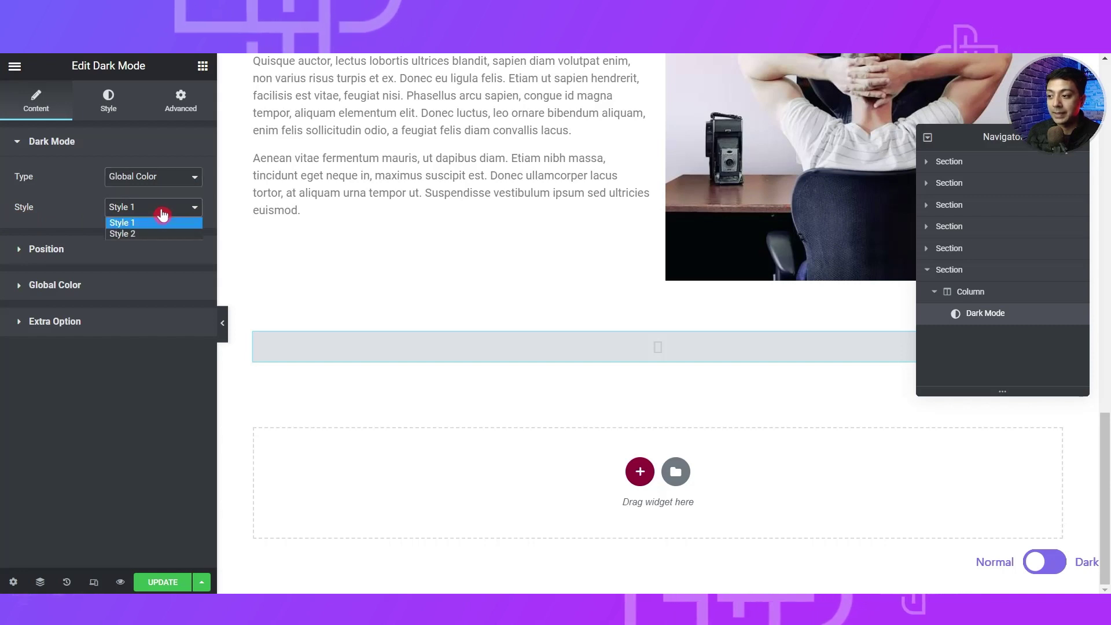
{"action": "left_click", "coordinate": [155, 235]}
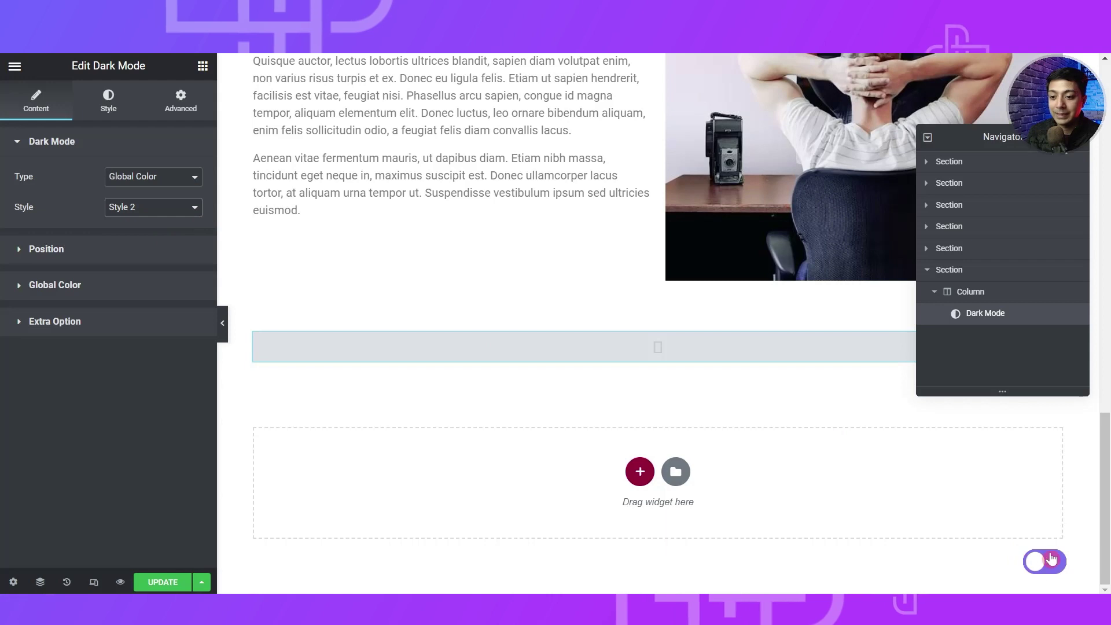
{"action": "left_click", "coordinate": [165, 212]}
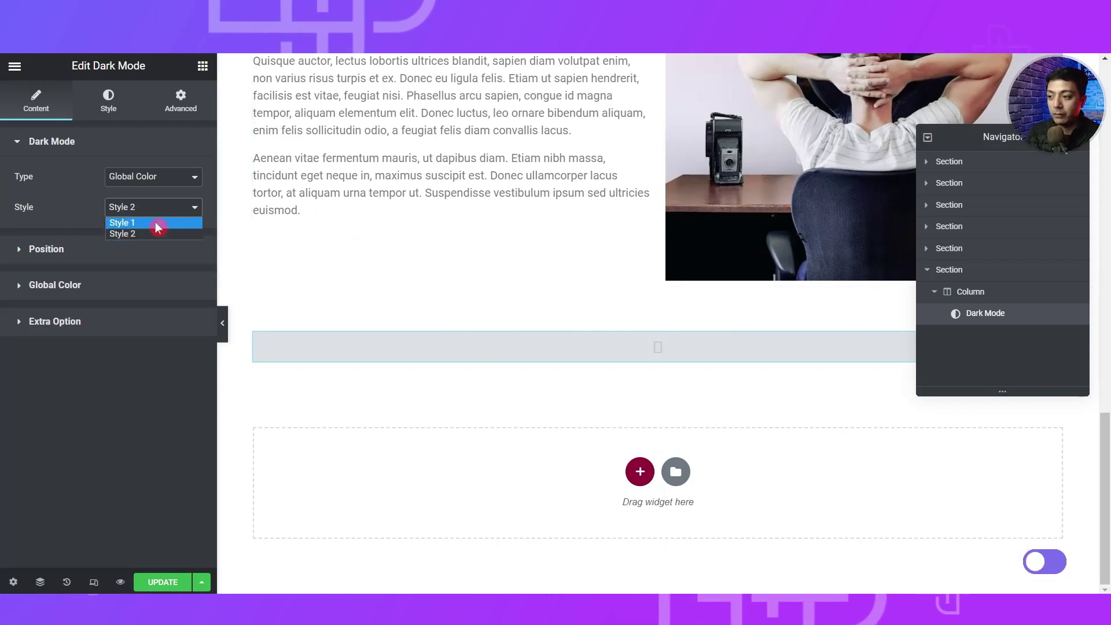
{"action": "left_click", "coordinate": [157, 223]}
Position the dark mode switch with a right offset of 58 and a bottom offset of 35.
{"action": "left_click", "coordinate": [23, 141]}
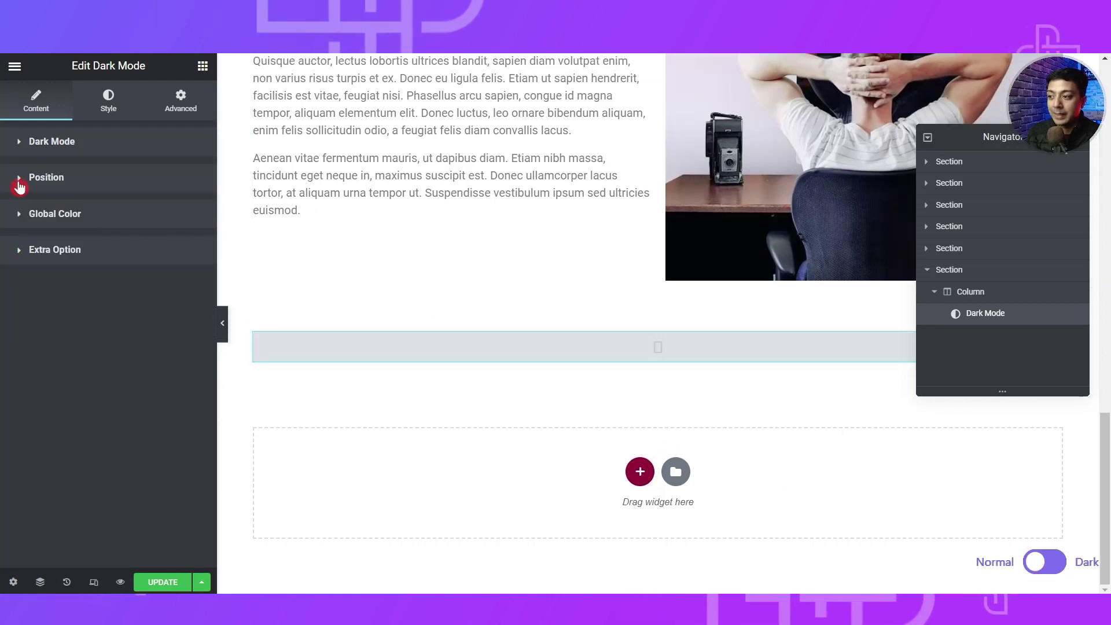
{"action": "left_click", "coordinate": [19, 179]}
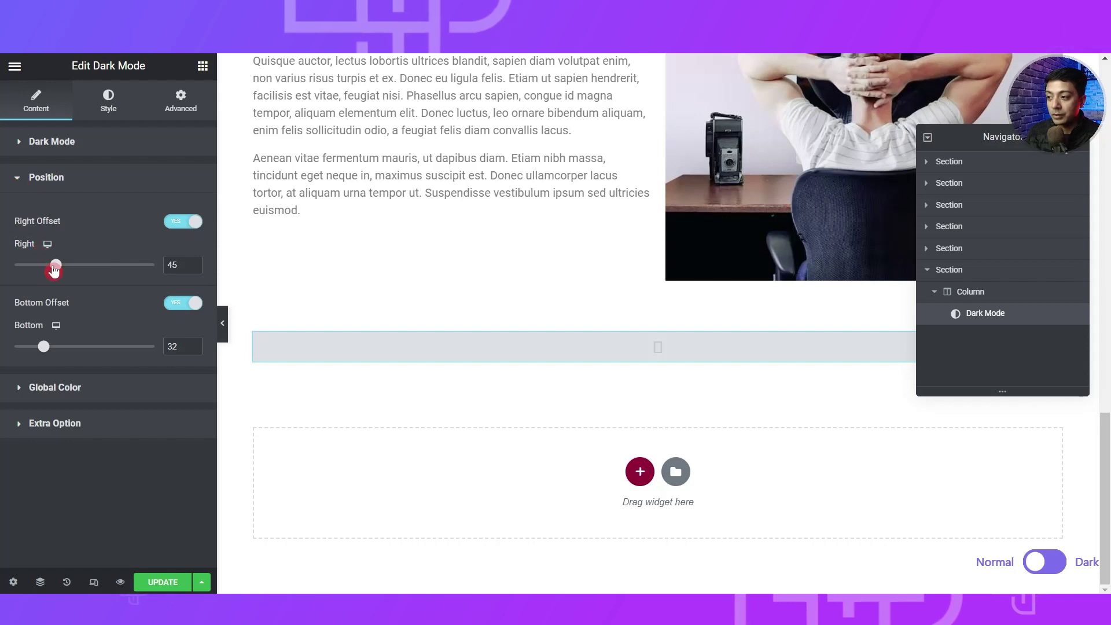
{"action": "mouse_move", "coordinate": [53, 267]}
{"action": "left_mouse_down"}
{"action": "mouse_move", "coordinate": [71, 268]}
{"action": "mouse_move", "coordinate": [55, 268]}
{"action": "left_mouse_up"}
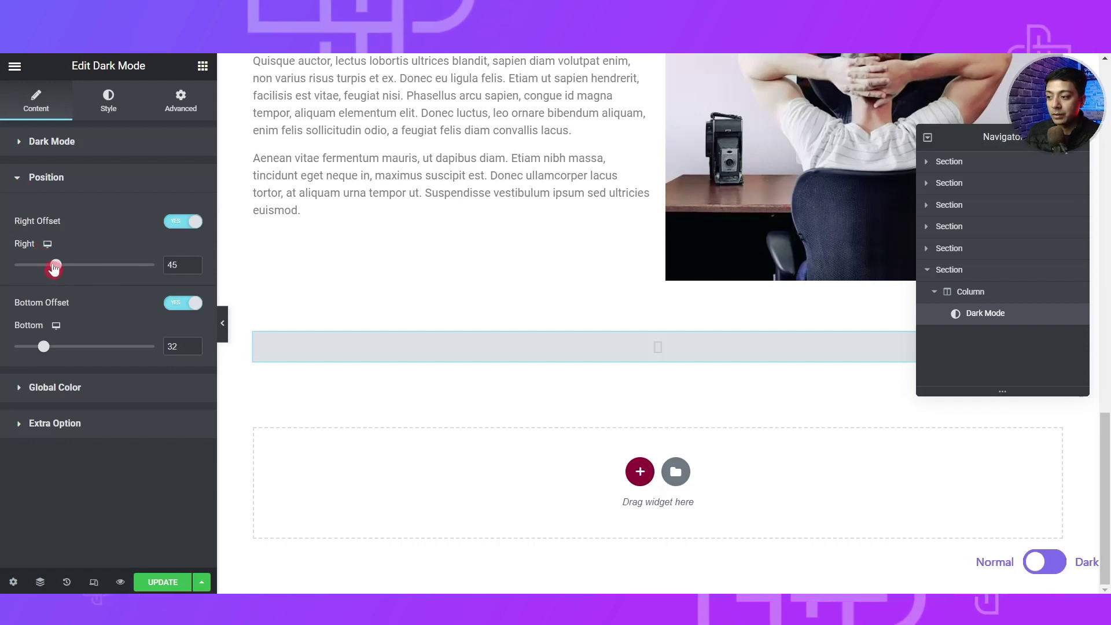
{"action": "left_click_drag", "start_coordinate": [43, 346], "coordinate": [46, 347]}
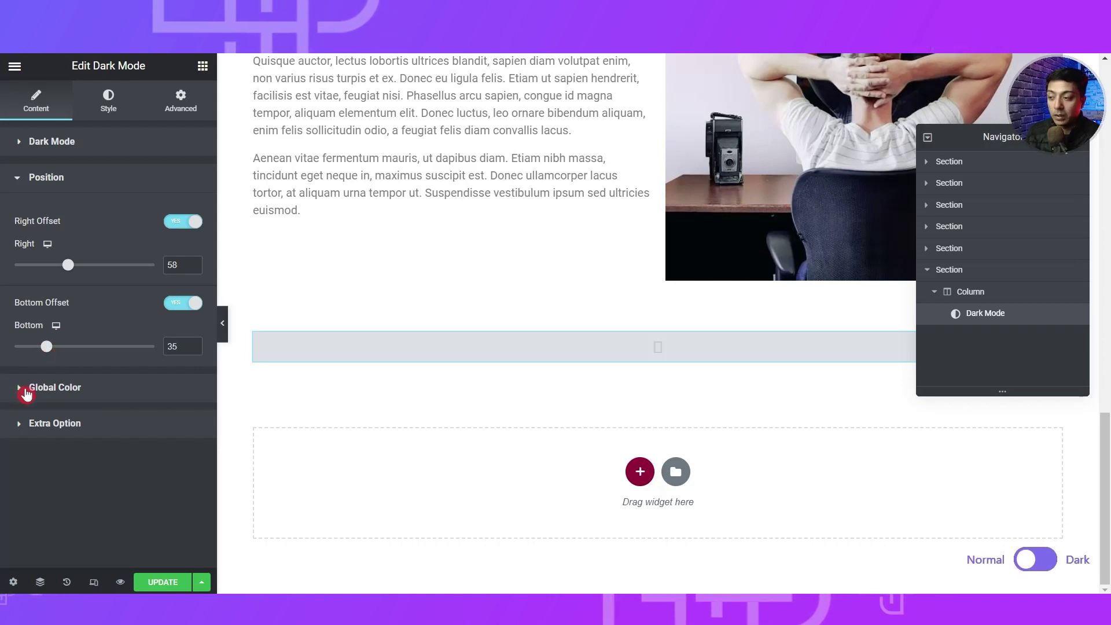
Set the primary color in the Dark Mode widget's global color list to a green shade.
{"action": "left_click", "coordinate": [26, 393]}
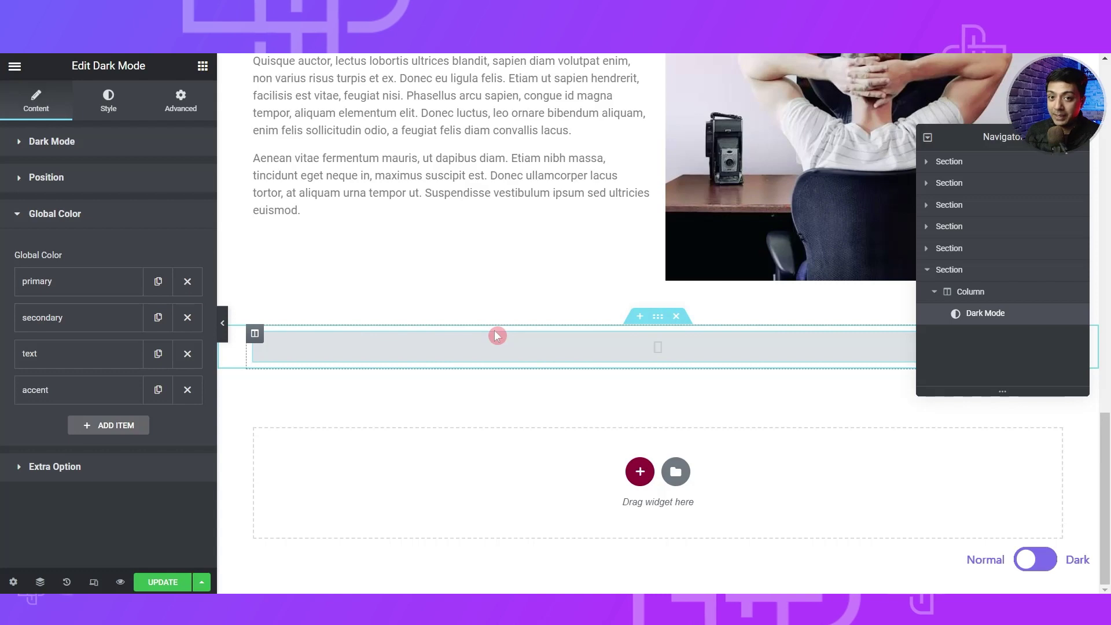
{"action": "scroll", "coordinate": [495, 333], "scroll_direction": "up", "scroll_amount": 15}
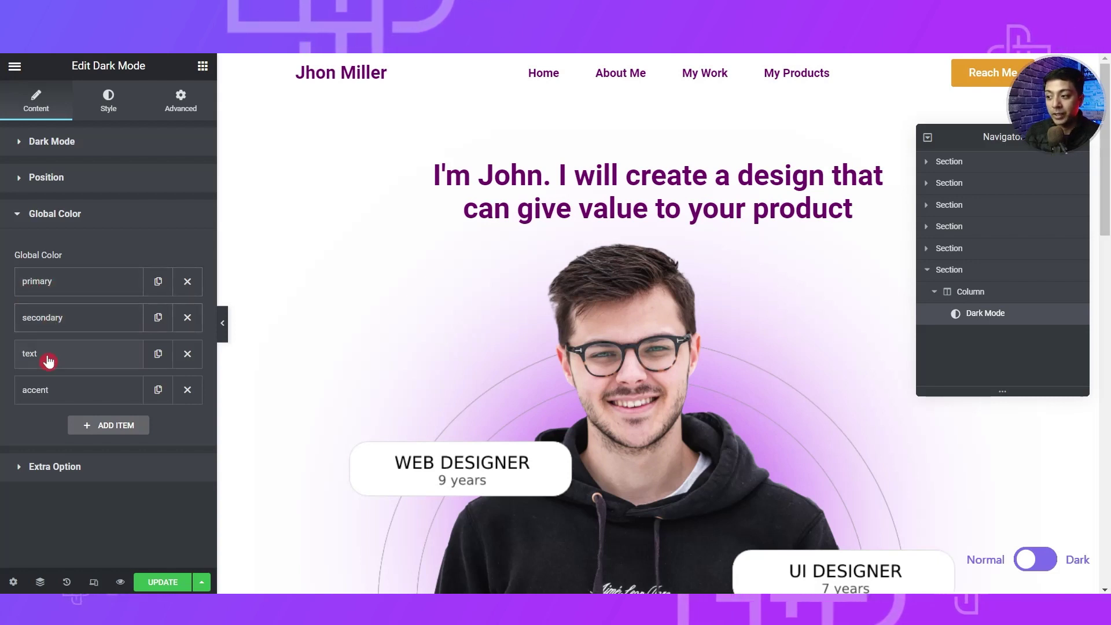
{"action": "left_click", "coordinate": [52, 282]}
{"action": "left_click", "coordinate": [186, 344]}
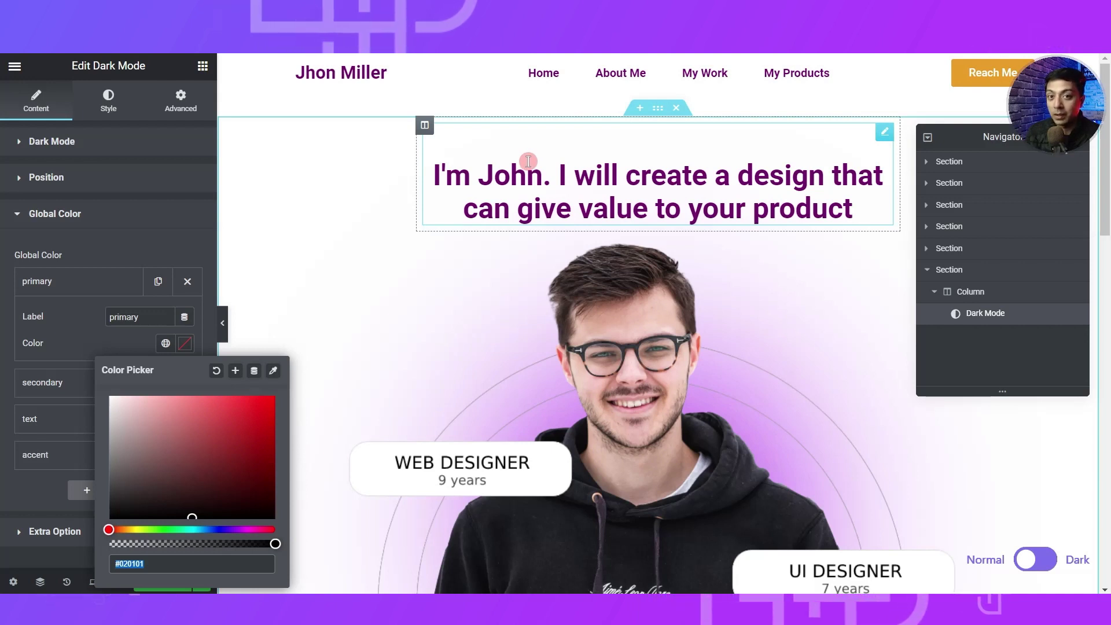
{"action": "left_click", "coordinate": [158, 530]}
{"action": "left_click_drag", "start_coordinate": [219, 459], "coordinate": [270, 452]}
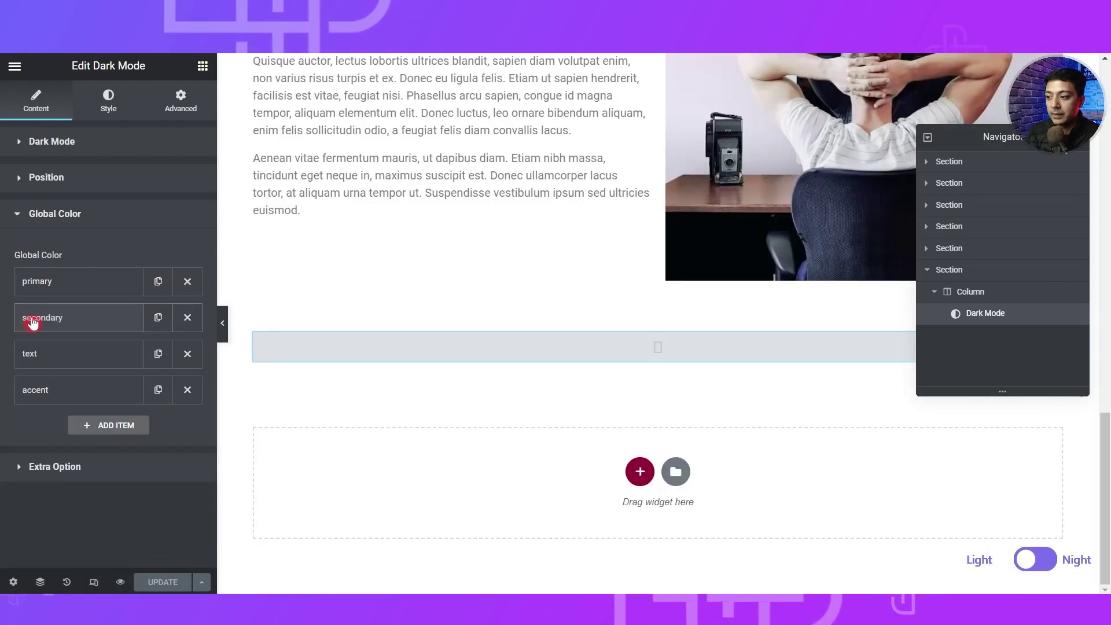
Set the widget's secondary global color to #000000 and its text color to #DEDEDE.
{"action": "left_click", "coordinate": [33, 324]}
{"action": "left_click", "coordinate": [184, 381]}
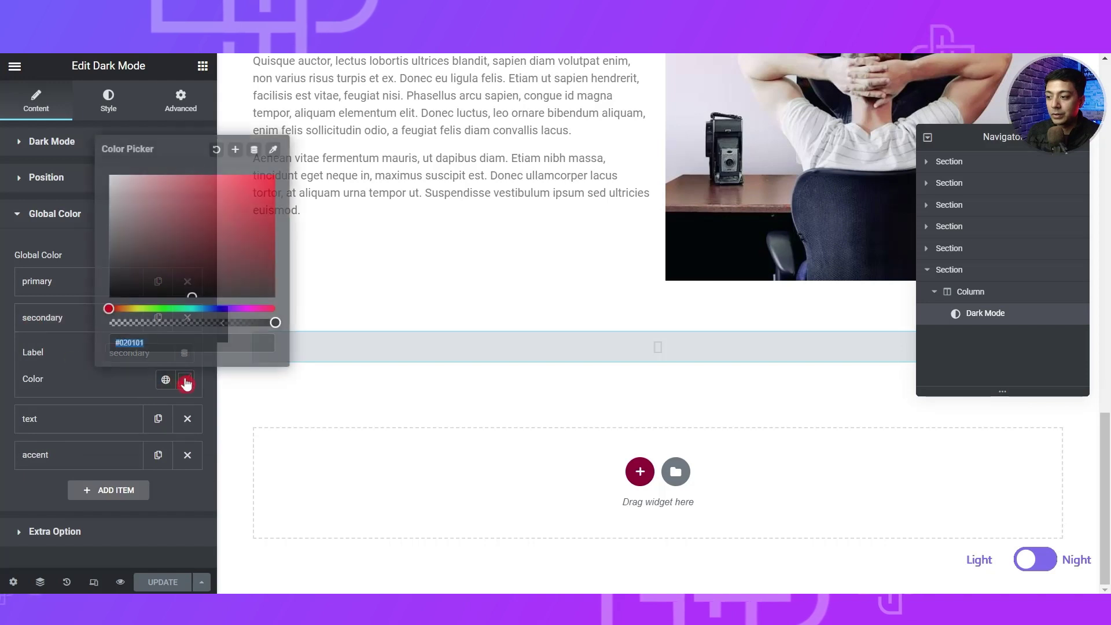
{"action": "type", "text": "#000000"}
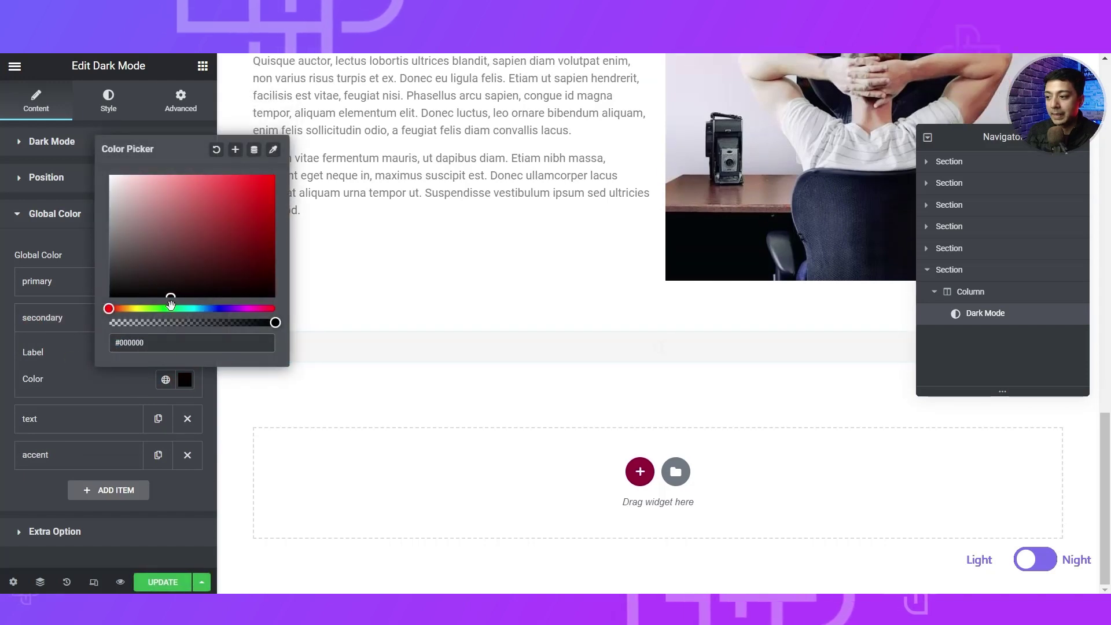
{"action": "left_click", "coordinate": [10, 378]}
{"action": "left_click", "coordinate": [26, 419]}
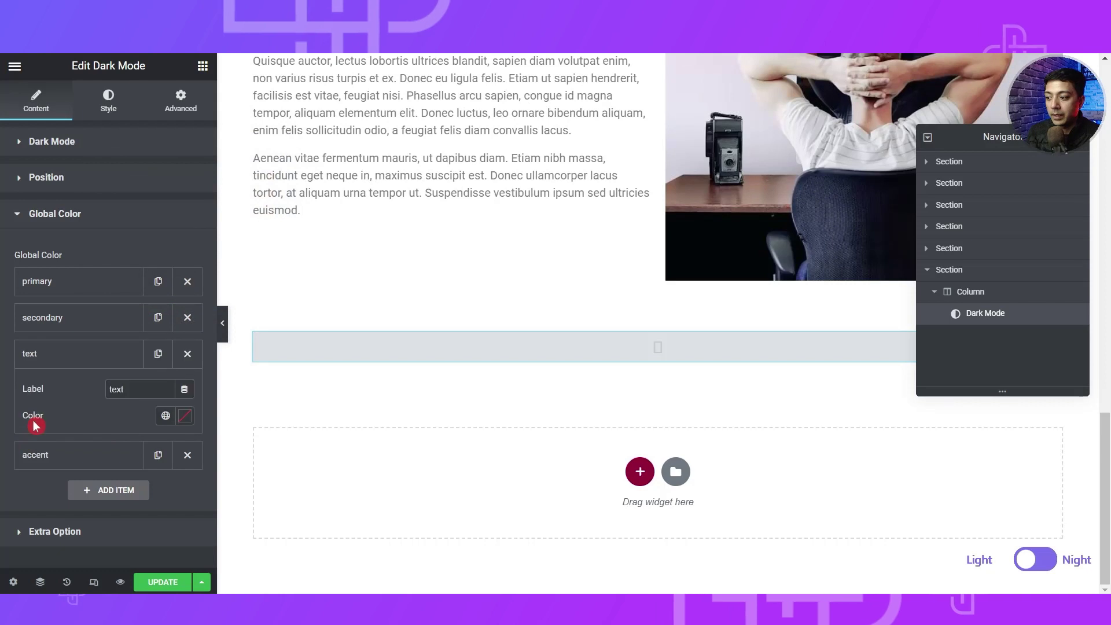
{"action": "left_click", "coordinate": [184, 417]}
{"action": "left_click_drag", "start_coordinate": [154, 317], "coordinate": [96, 231]}
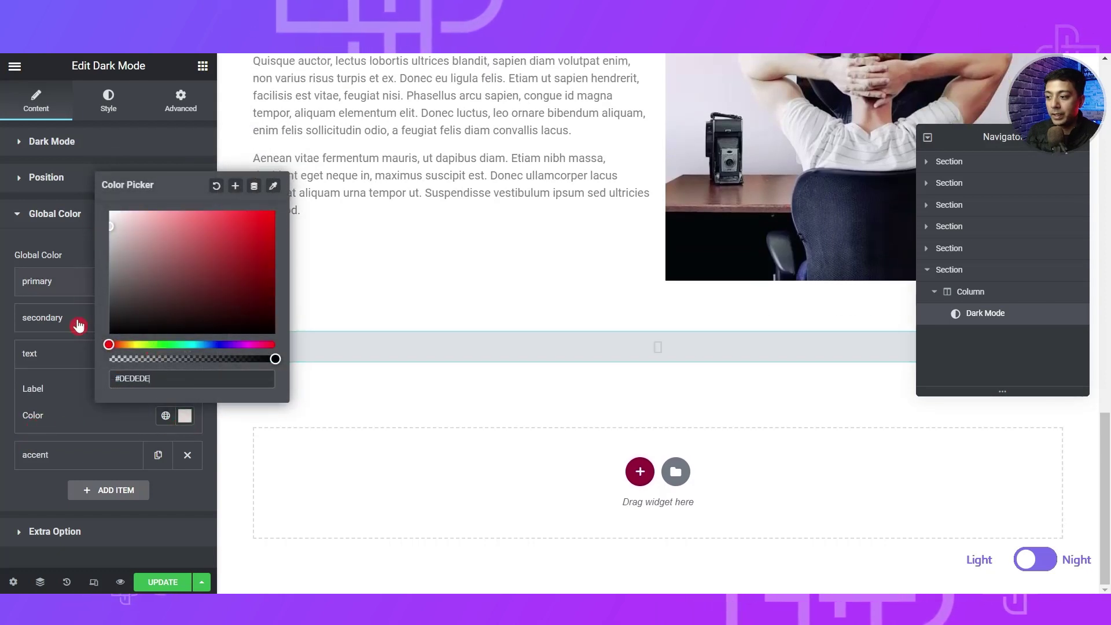
Set the widget's accent global color to an orange shade and update the page.
{"action": "left_click", "coordinate": [54, 458]}
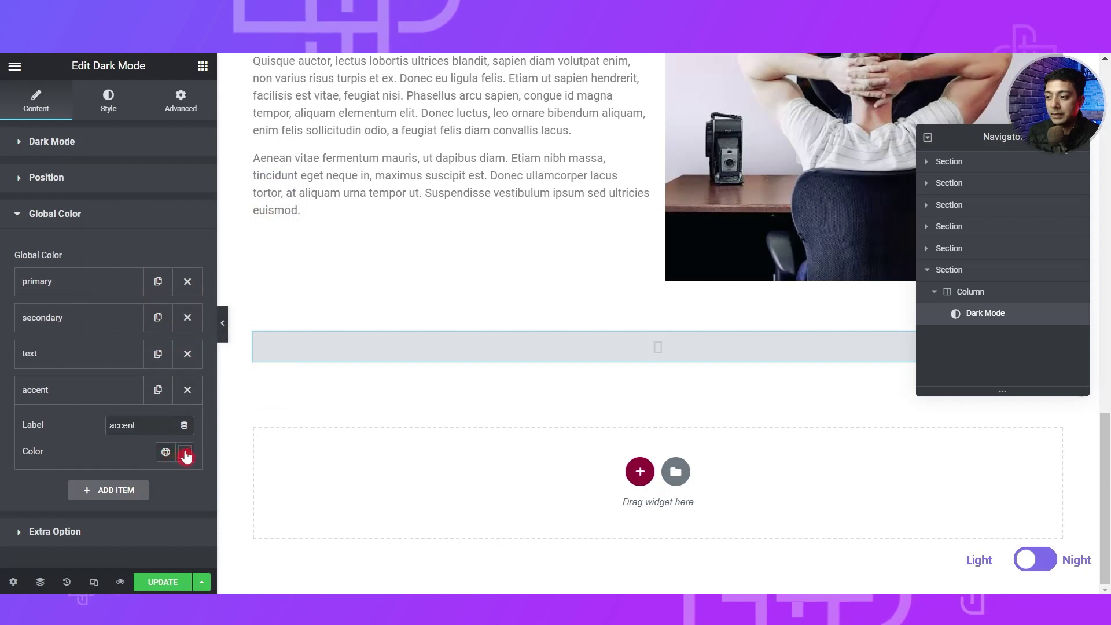
{"action": "left_click", "coordinate": [186, 454]}
{"action": "type", "text": "#FFA838"}
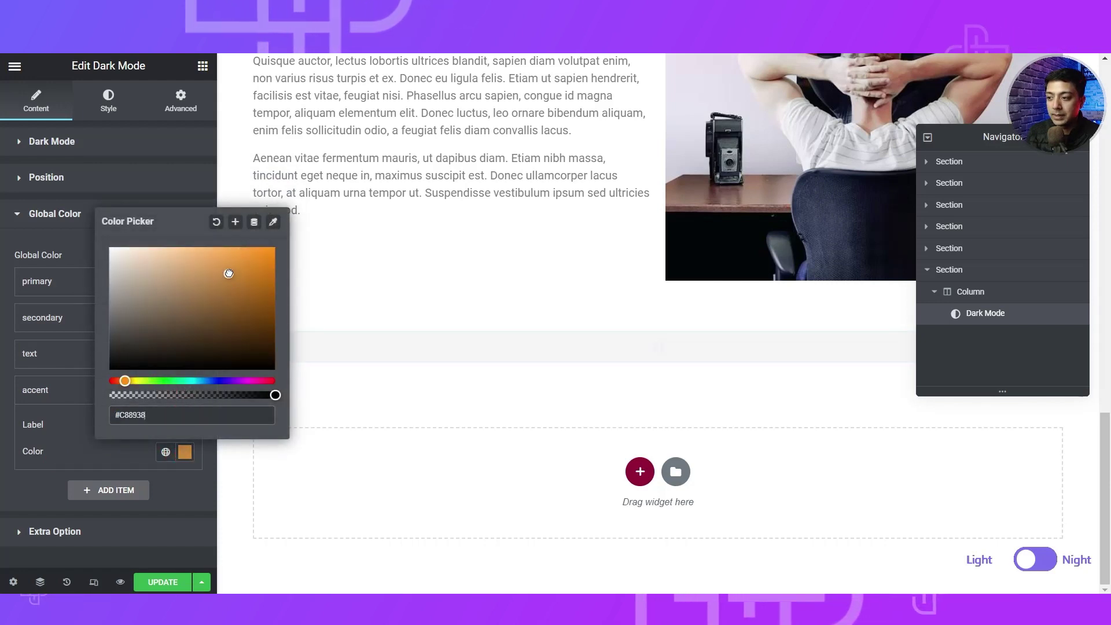
{"action": "left_click", "coordinate": [87, 457]}
{"action": "left_click", "coordinate": [163, 582]}
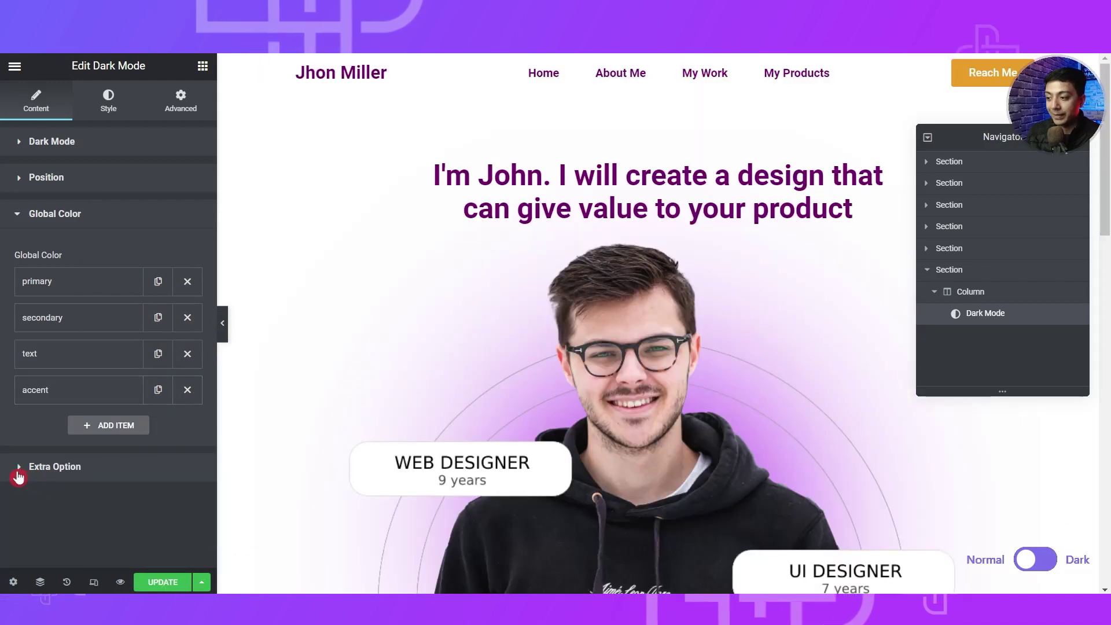
Open the widget's extra options, and in Brave's appearance settings review the Brave colors choices and select Dark.
{"action": "left_click", "coordinate": [21, 474]}
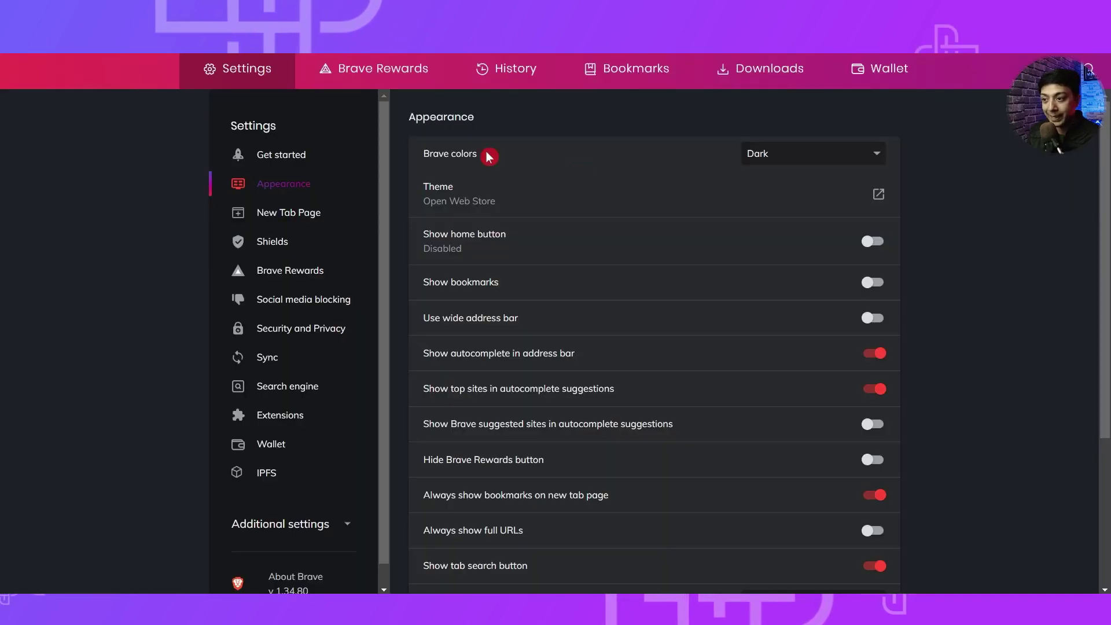
{"action": "left_click", "coordinate": [790, 164]}
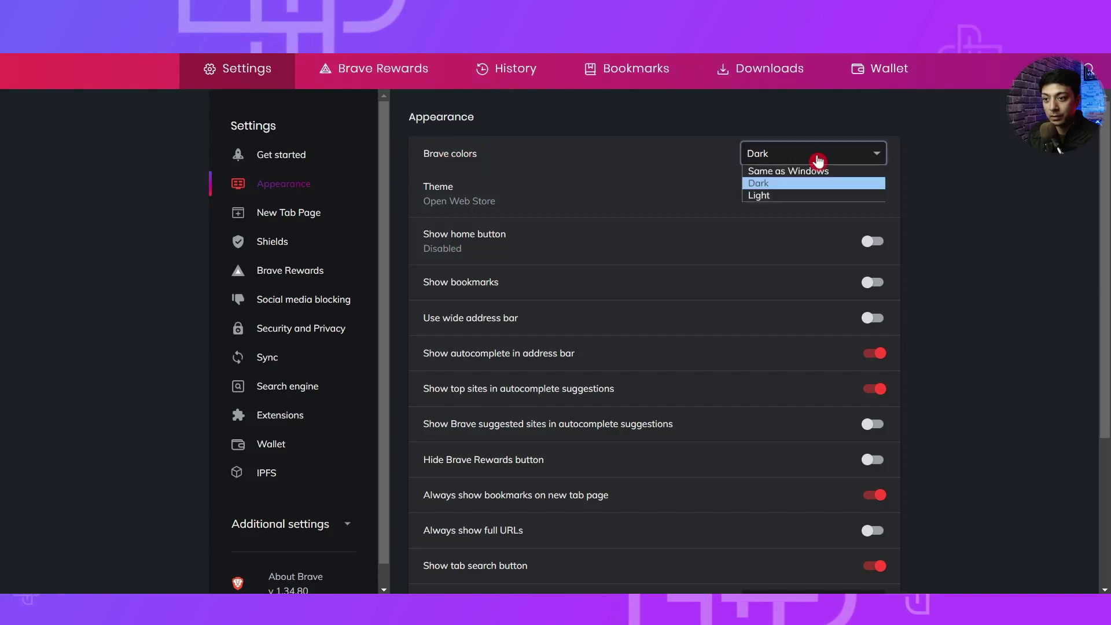
{"action": "left_click", "coordinate": [797, 189]}
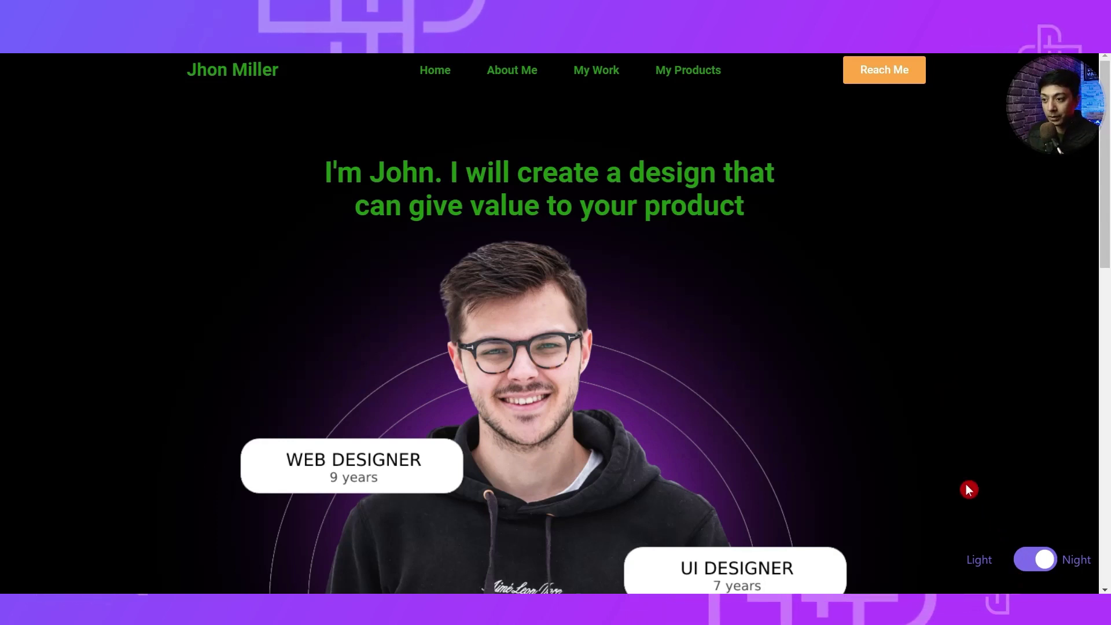
Test the dark mode switch on the live page by toggling it to light and back to night.
{"action": "left_click", "coordinate": [1022, 570]}
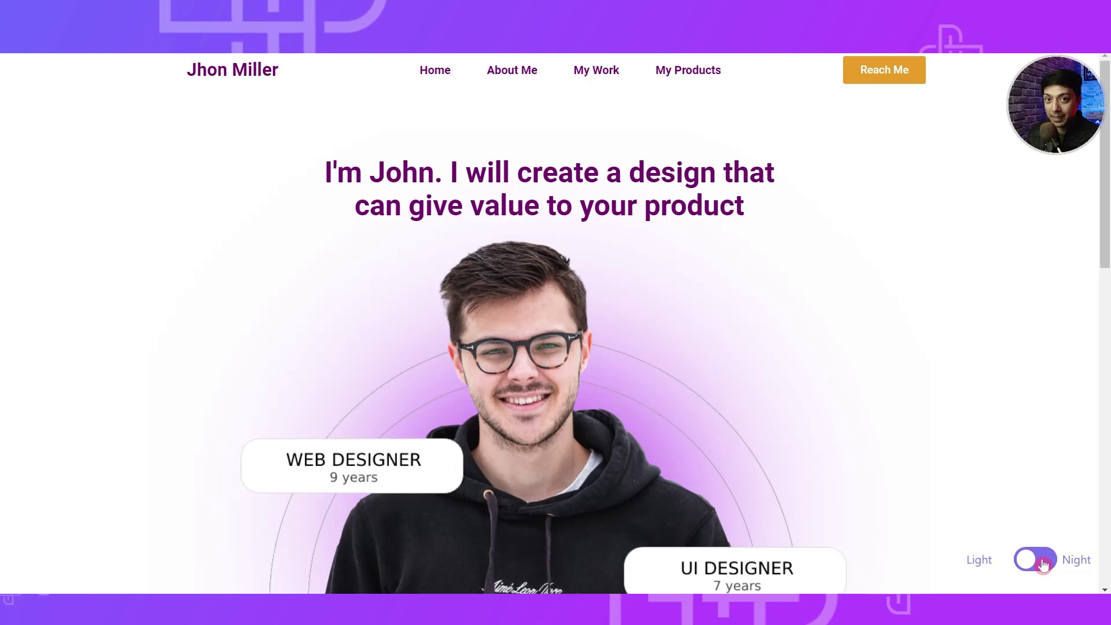
{"action": "left_click", "coordinate": [1041, 562]}
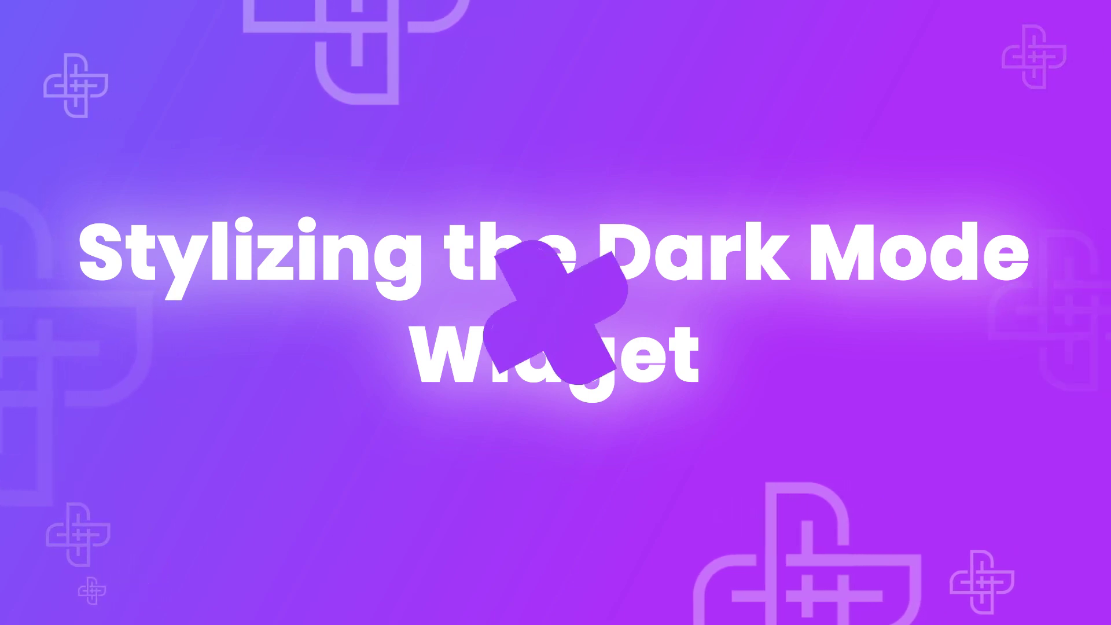
Set the switcher's before text to "Light" in the Dark Mode widget's style settings.
{"action": "left_click", "coordinate": [119, 109]}
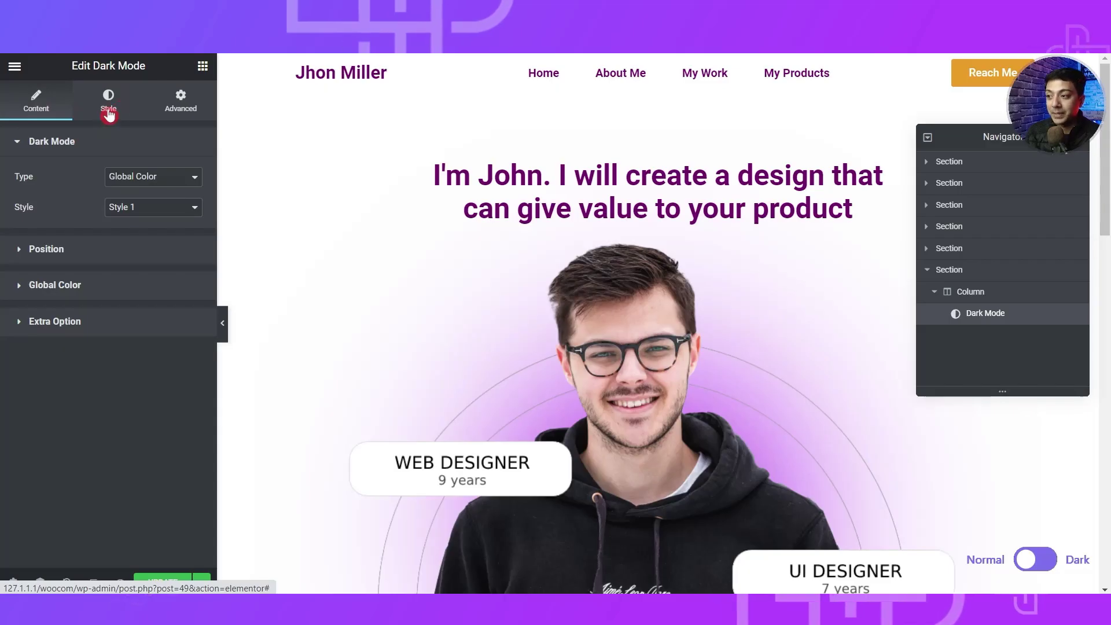
{"action": "left_click", "coordinate": [108, 113]}
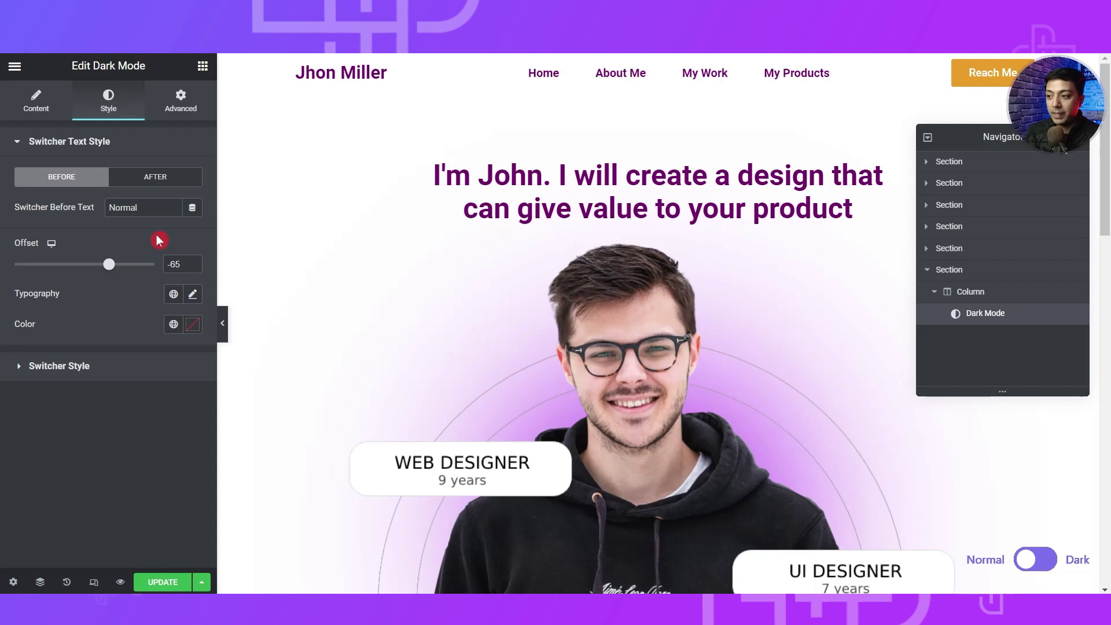
{"action": "left_click", "coordinate": [164, 184]}
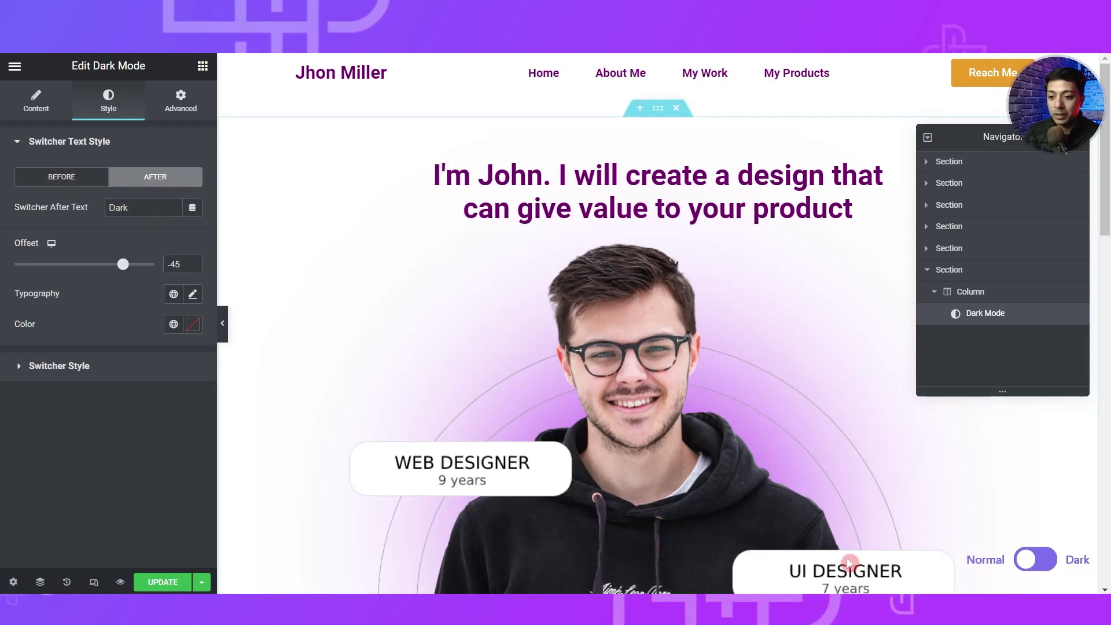
{"action": "left_click", "coordinate": [58, 175]}
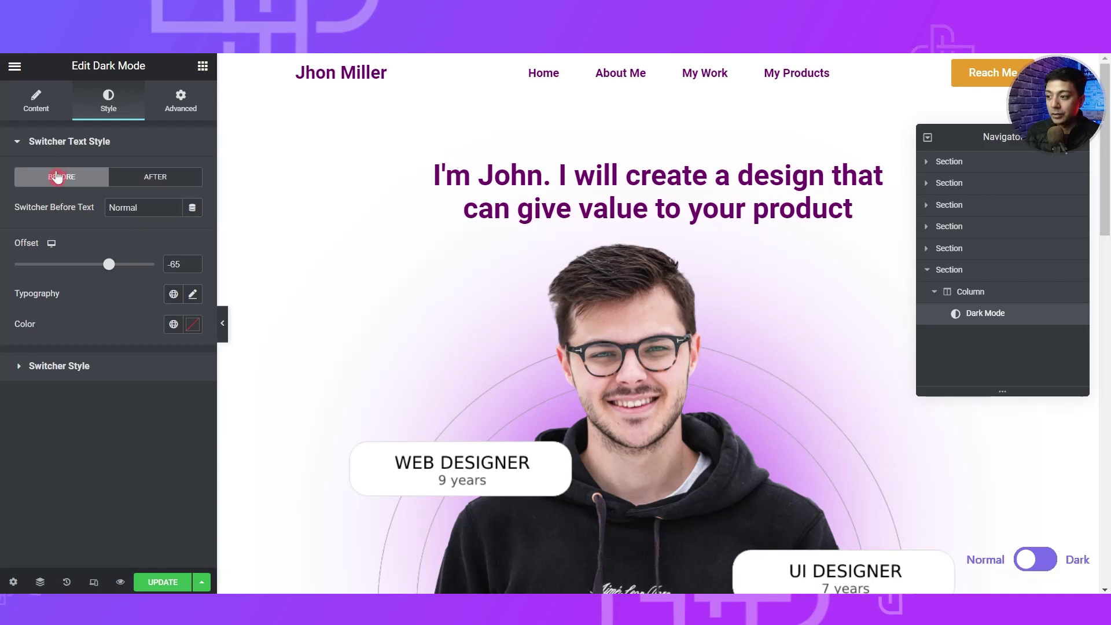
{"action": "double_click", "coordinate": [122, 207]}
{"action": "type", "text": "Light"}
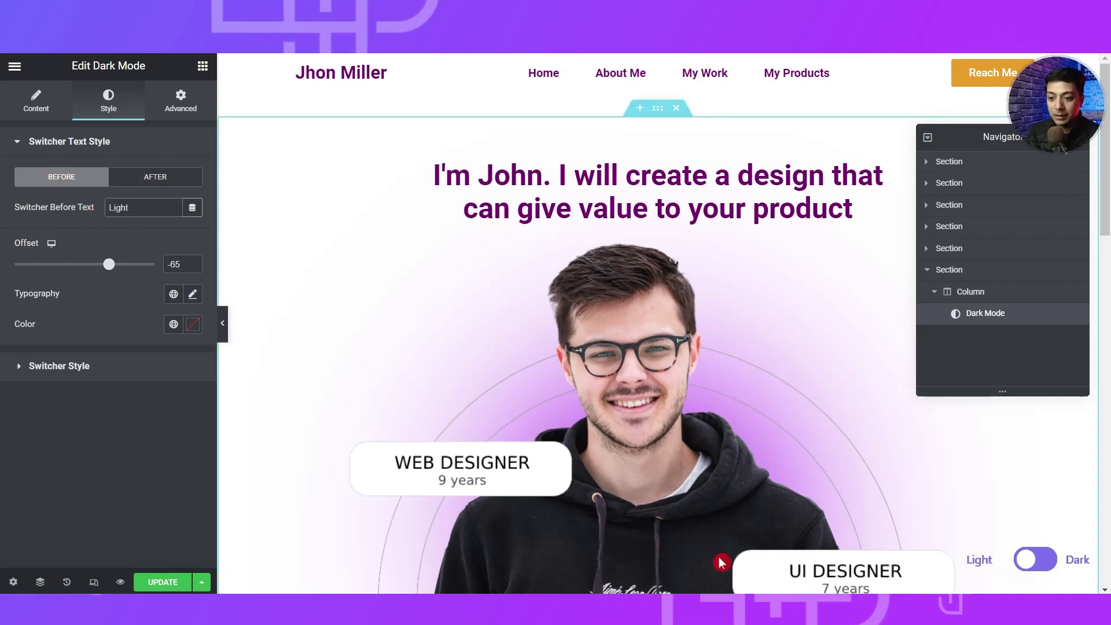
Set the switcher's after text to "Night" and its offset to -47.
{"action": "left_click", "coordinate": [155, 177]}
{"action": "double_click", "coordinate": [146, 208]}
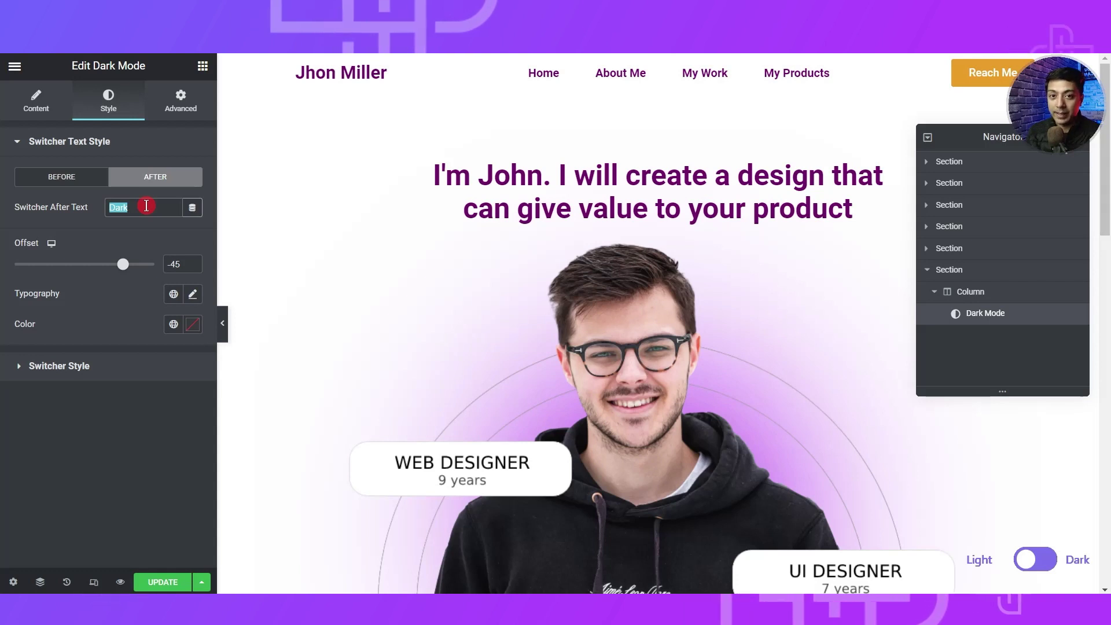
{"action": "type", "text": "Night"}
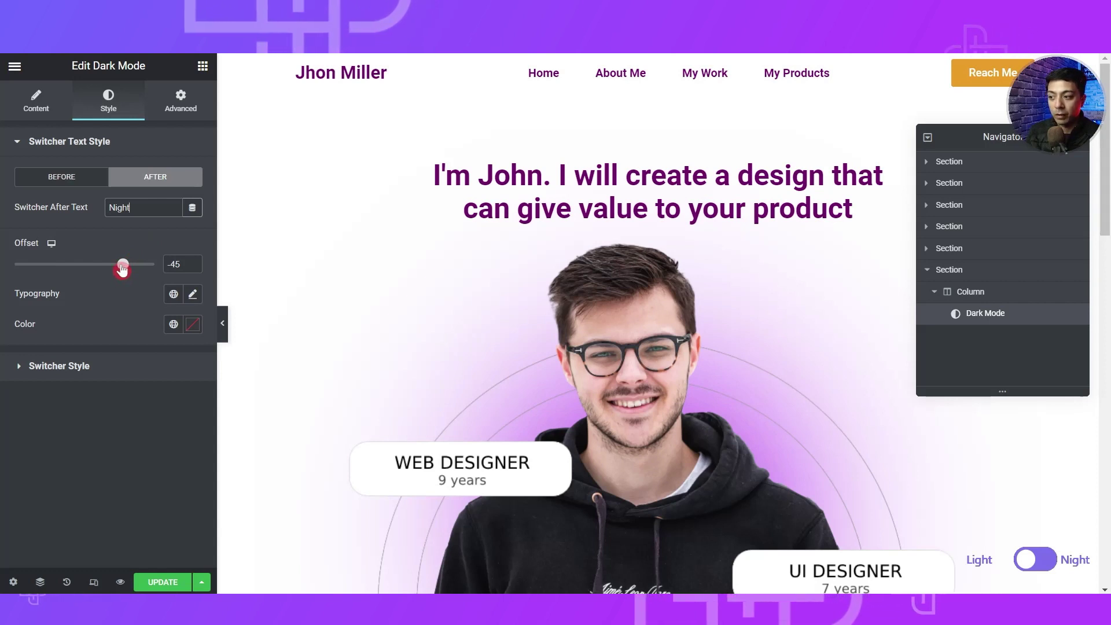
{"action": "mouse_move", "coordinate": [122, 268]}
{"action": "left_mouse_down"}
{"action": "mouse_move", "coordinate": [110, 272]}
{"action": "mouse_move", "coordinate": [121, 265]}
{"action": "left_mouse_up"}
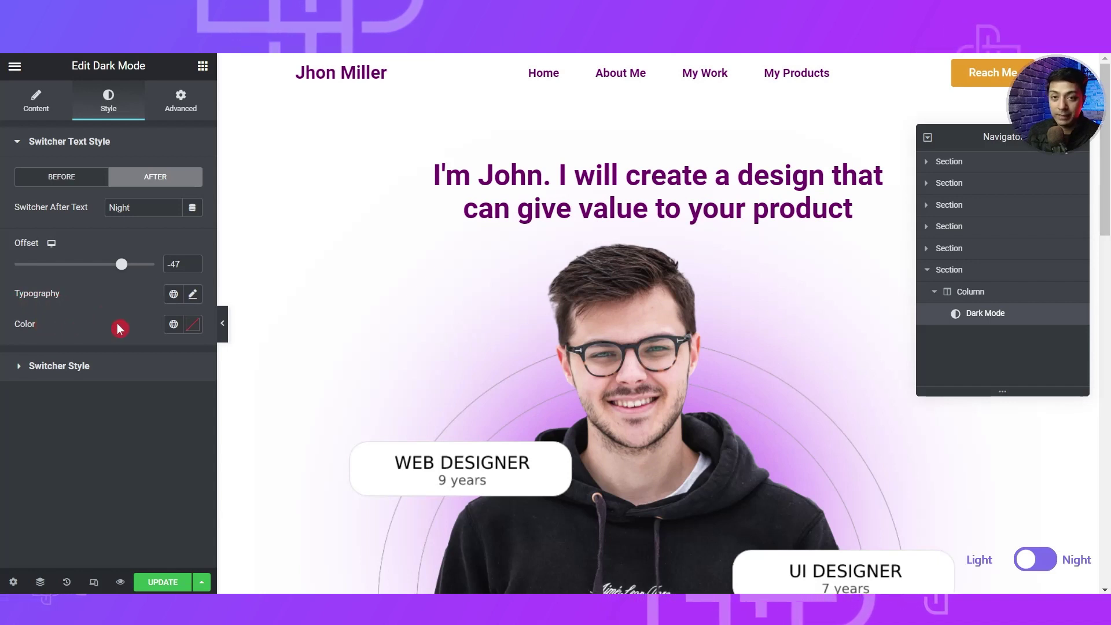
Try several switcher sizes in the switcher style settings, including 24, and clear the value.
{"action": "left_click", "coordinate": [13, 371]}
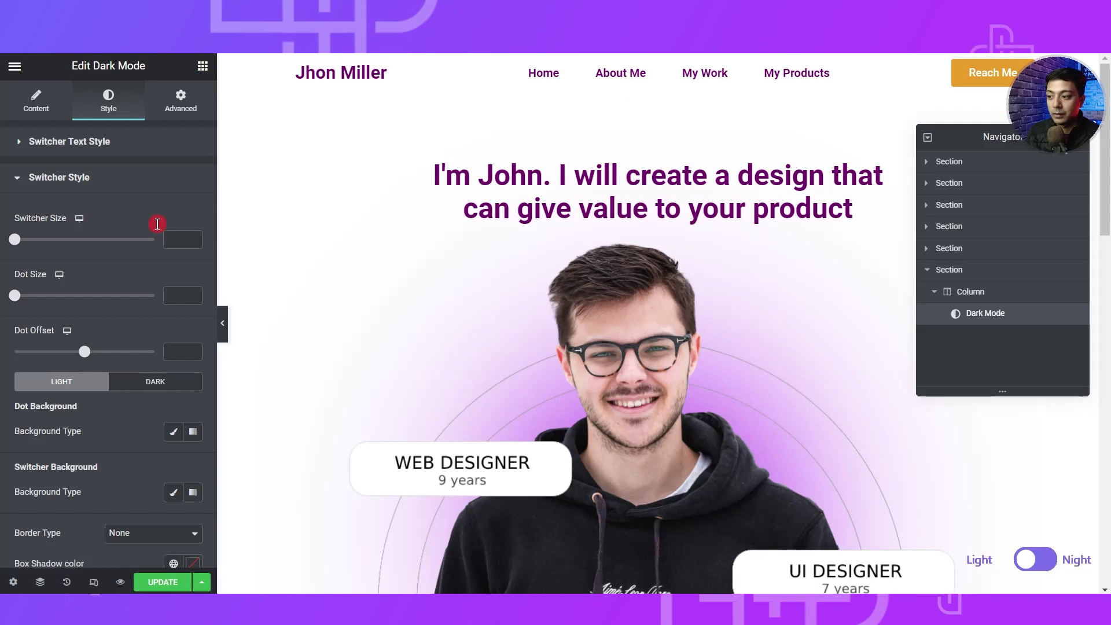
{"action": "left_click_drag", "start_coordinate": [13, 248], "coordinate": [24, 249]}
{"action": "left_click", "coordinate": [178, 239]}
{"action": "key", "text": "BackSpace"}
{"action": "type", "text": "5"}
{"action": "key", "text": "BackSpace"}
{"action": "key", "text": "BackSpace"}
{"action": "type", "text": "32"}
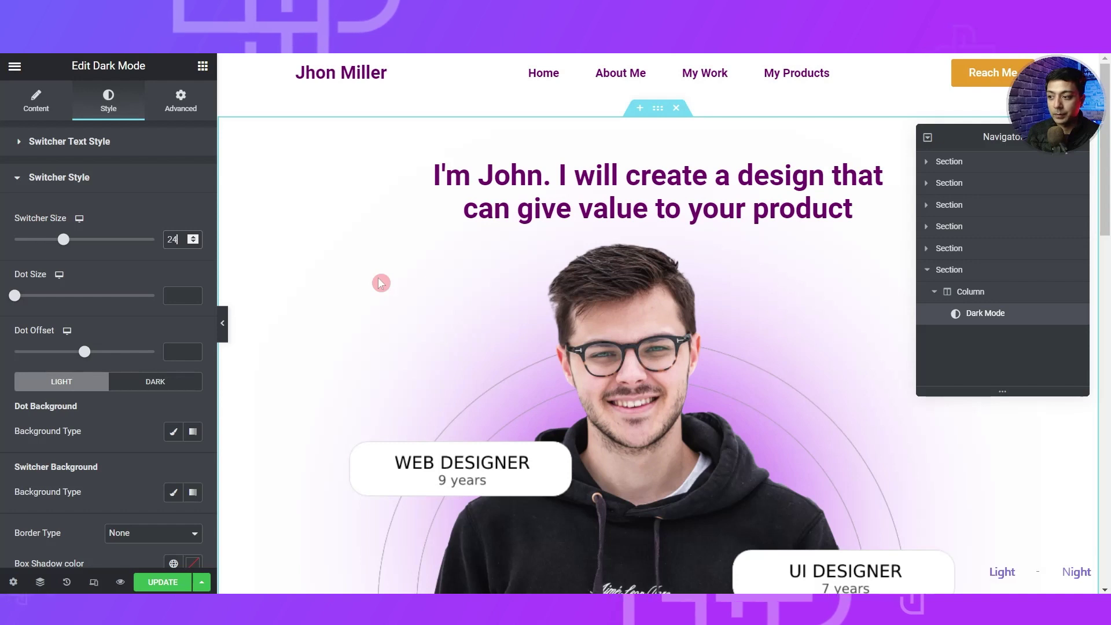
{"action": "key", "text": "BackSpace"}
{"action": "key", "text": "BackSpace"}
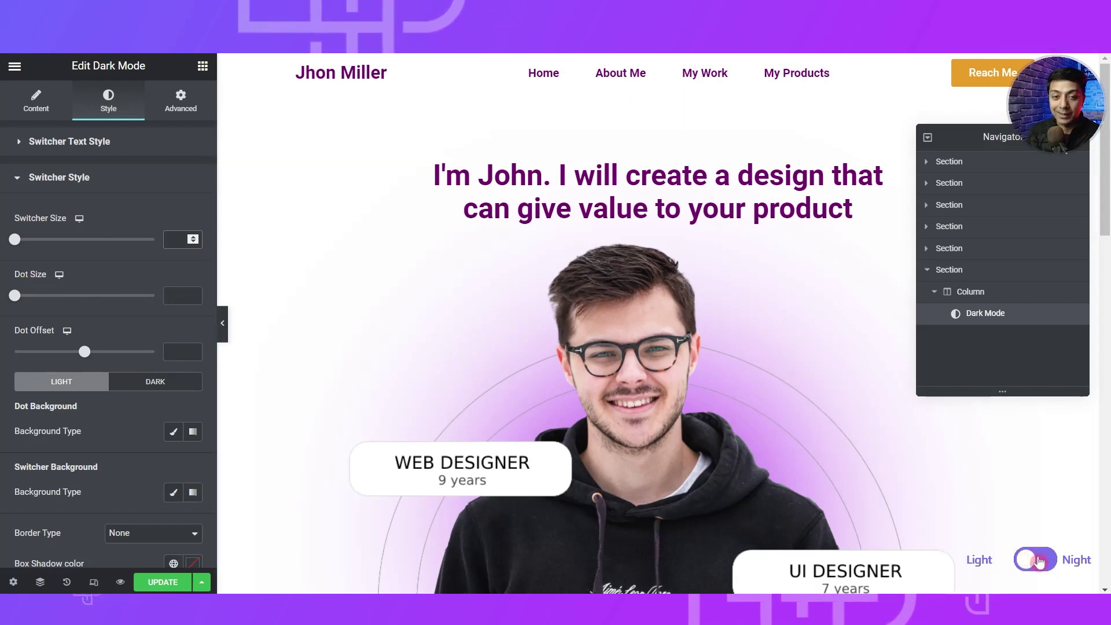
Try a larger dot size and a different dot offset for the switcher, clearing each value.
{"action": "left_click_drag", "start_coordinate": [16, 296], "coordinate": [104, 298]}
{"action": "left_click", "coordinate": [181, 298]}
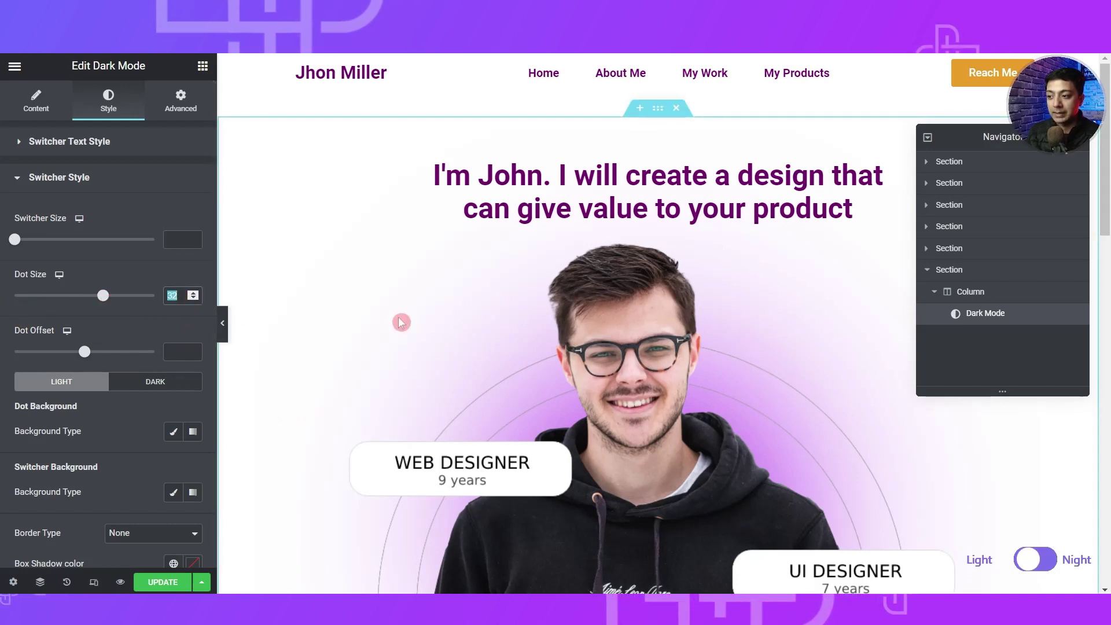
{"action": "key", "text": "BackSpace"}
{"action": "key", "text": "BackSpace"}
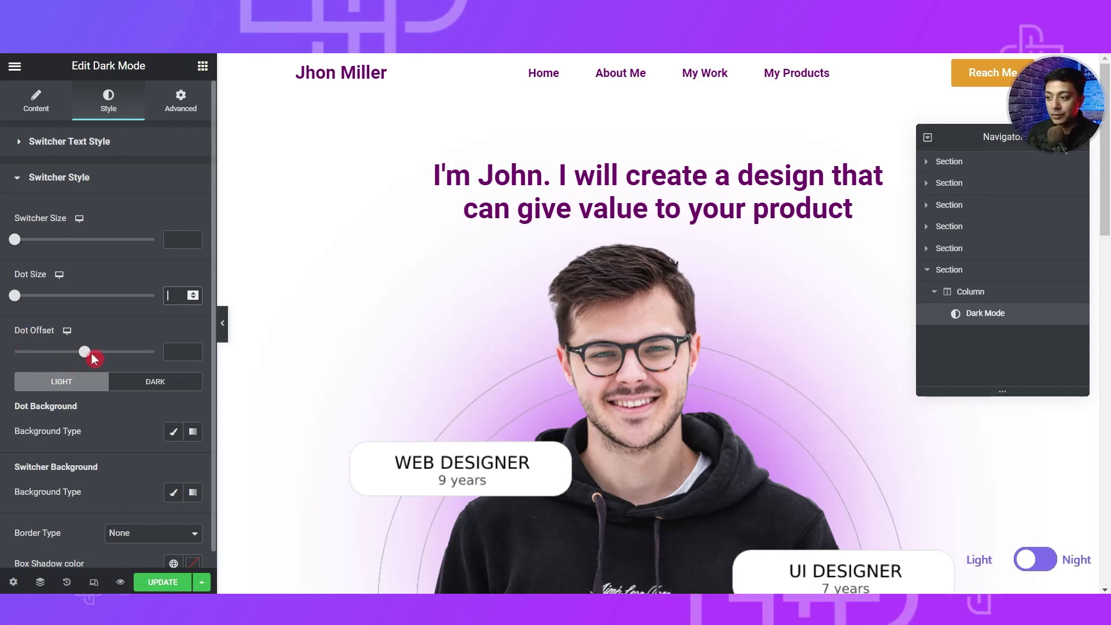
{"action": "left_click_drag", "start_coordinate": [88, 355], "coordinate": [40, 354]}
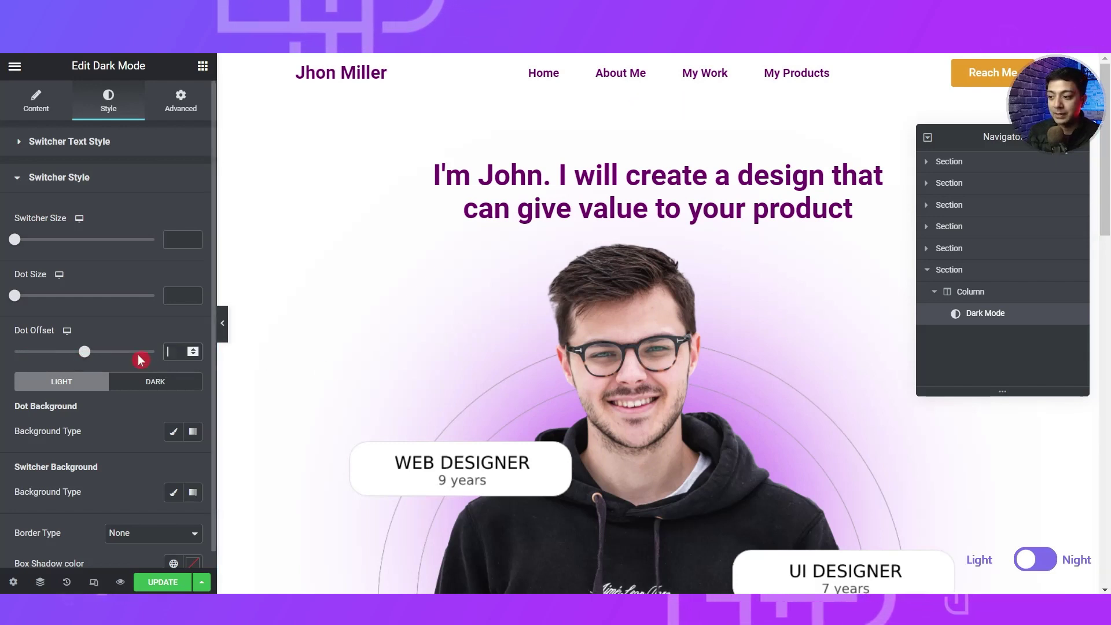
Review the switcher's background options, save the page, and test the dark mode switch on the live page.
{"action": "scroll", "coordinate": [132, 402], "scroll_direction": "down", "scroll_amount": 1}
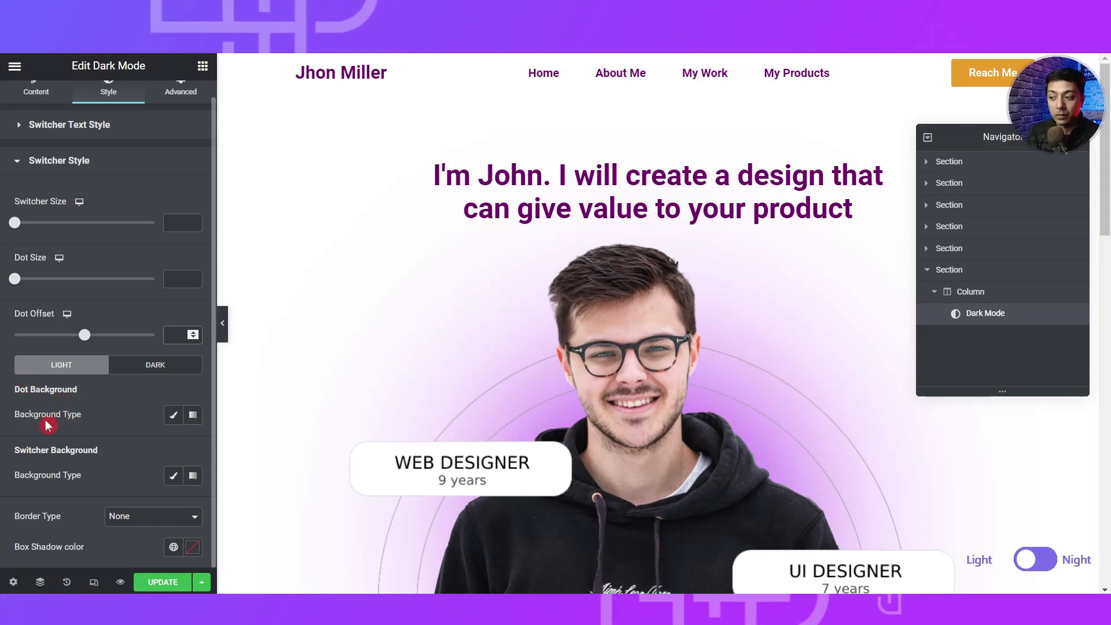
{"action": "left_click", "coordinate": [1081, 561]}
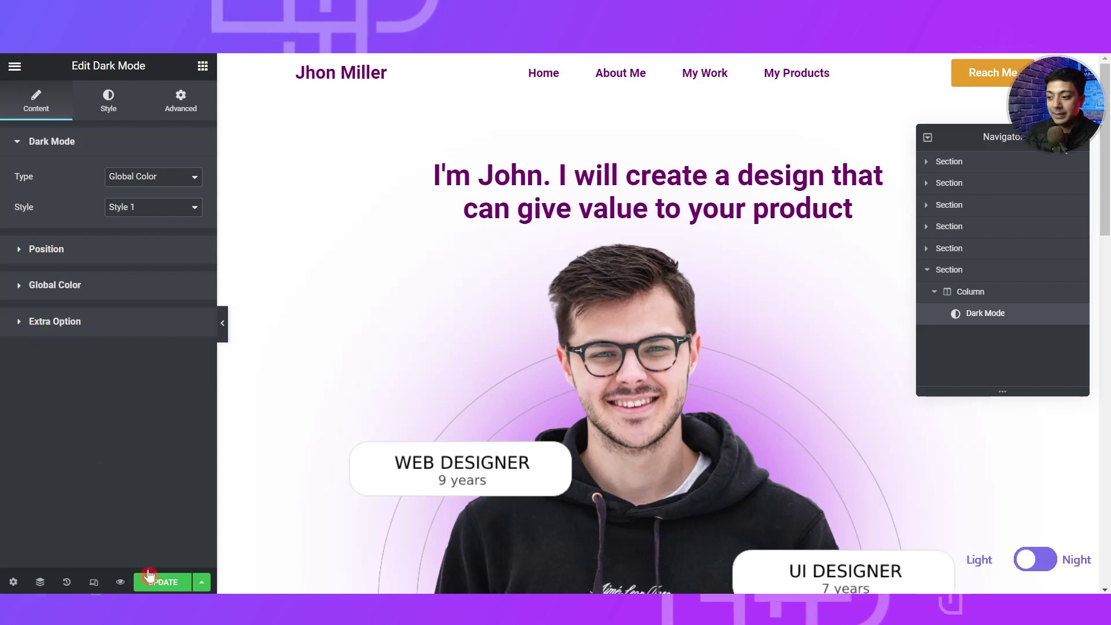
{"action": "key", "text": "ctrl+p"}
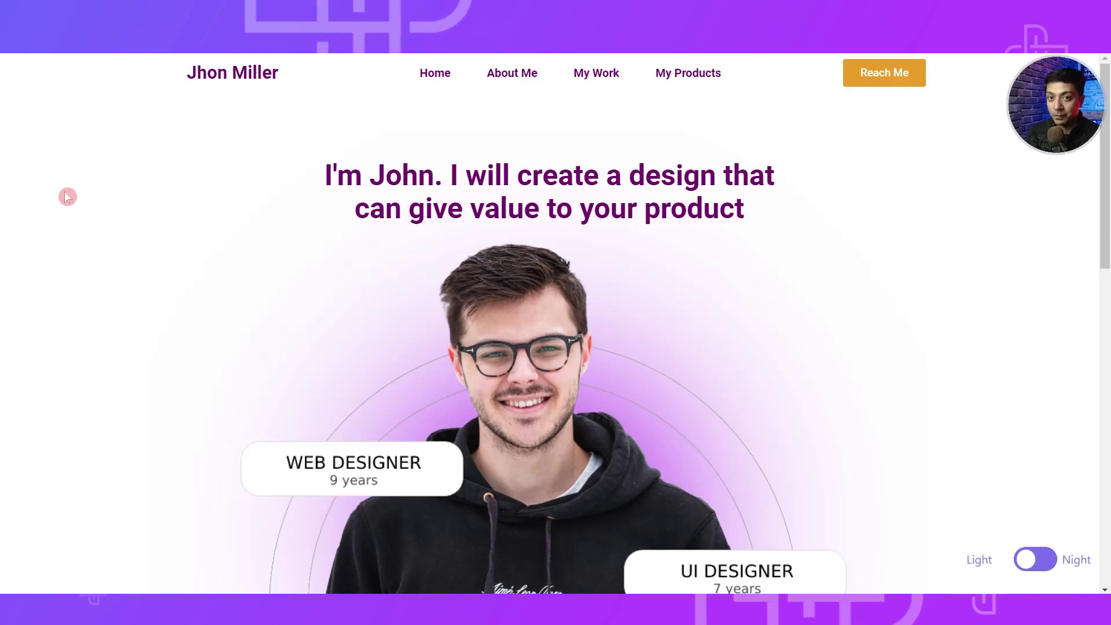
{"action": "left_click", "coordinate": [1036, 560]}
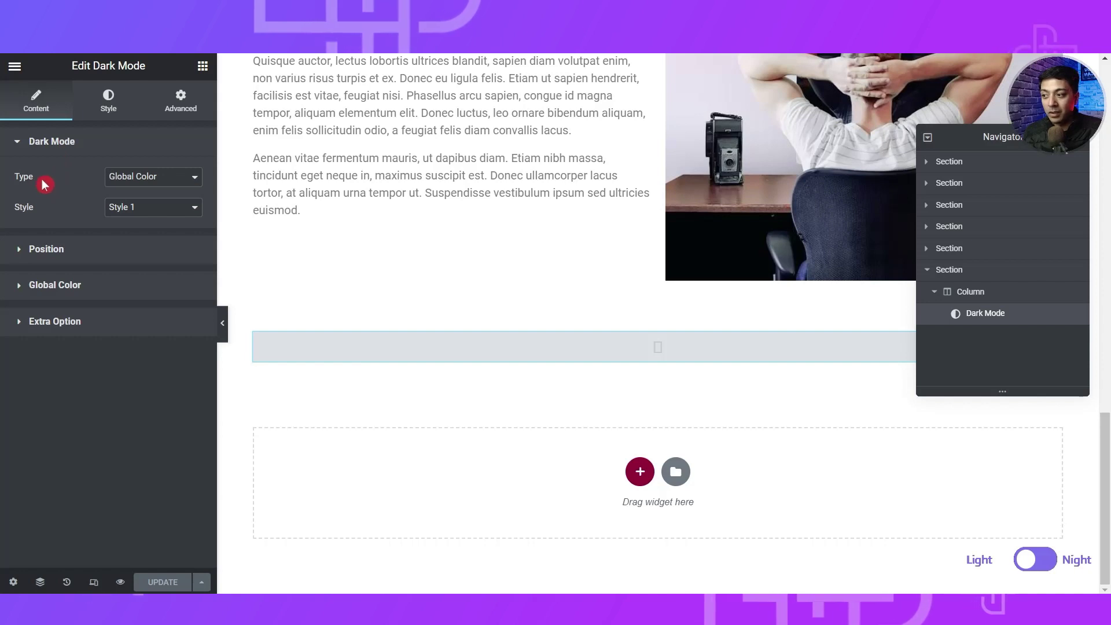
Change the Dark Mode widget's type to Mix Blend and switch the page preview to night mode.
{"action": "left_click", "coordinate": [174, 177]}
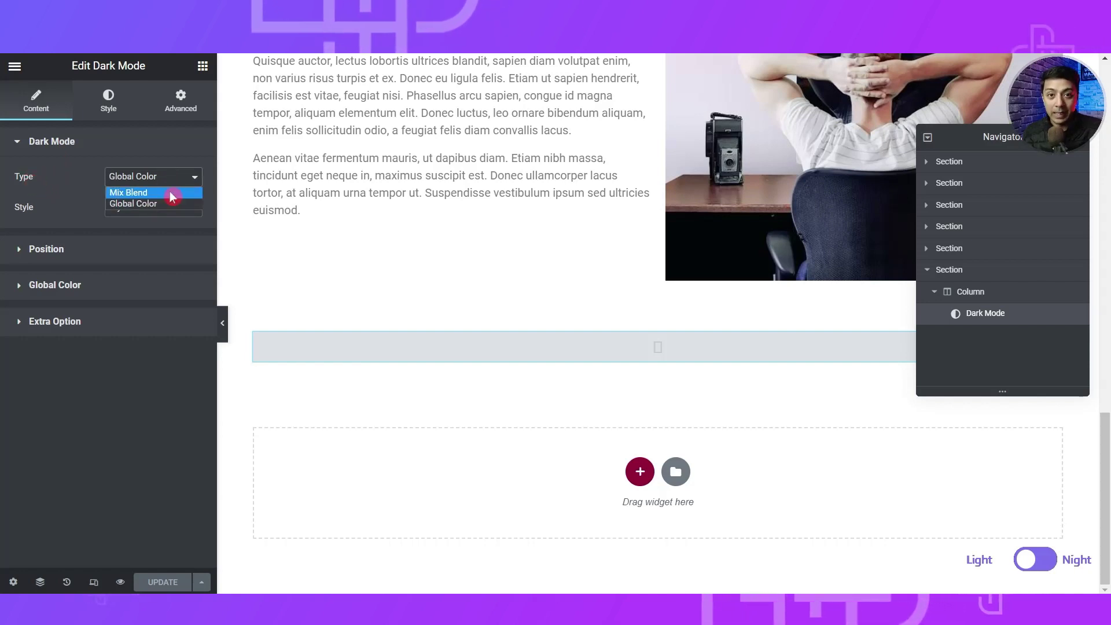
{"action": "left_click", "coordinate": [169, 195]}
{"action": "scroll", "coordinate": [571, 328], "scroll_direction": "up", "scroll_amount": 8}
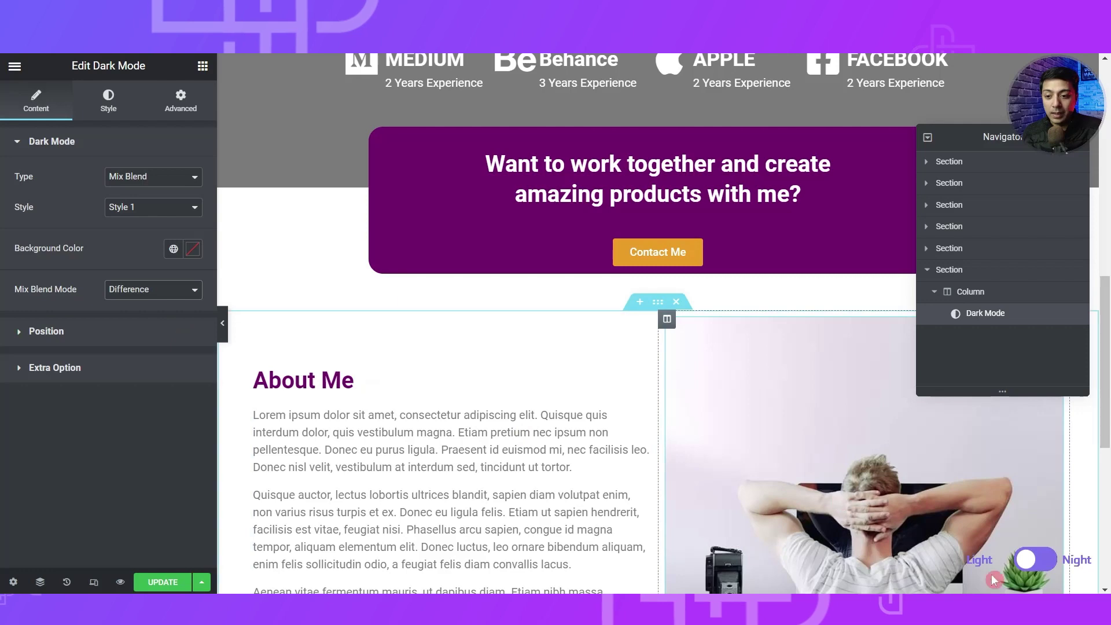
{"action": "left_click", "coordinate": [1055, 569]}
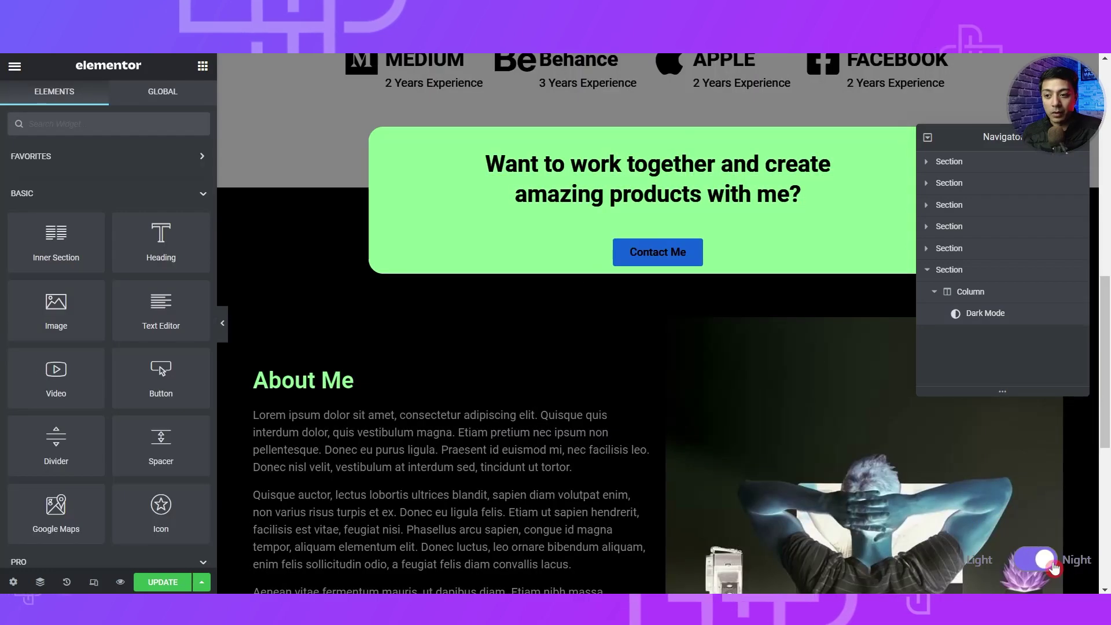
Try several mix blend modes for the Dark Mode widget, including multiply and overlay, with the hero section in view.
{"action": "scroll", "coordinate": [775, 470], "scroll_direction": "up", "scroll_amount": 8}
{"action": "scroll", "coordinate": [778, 467], "scroll_direction": "up", "scroll_amount": 3}
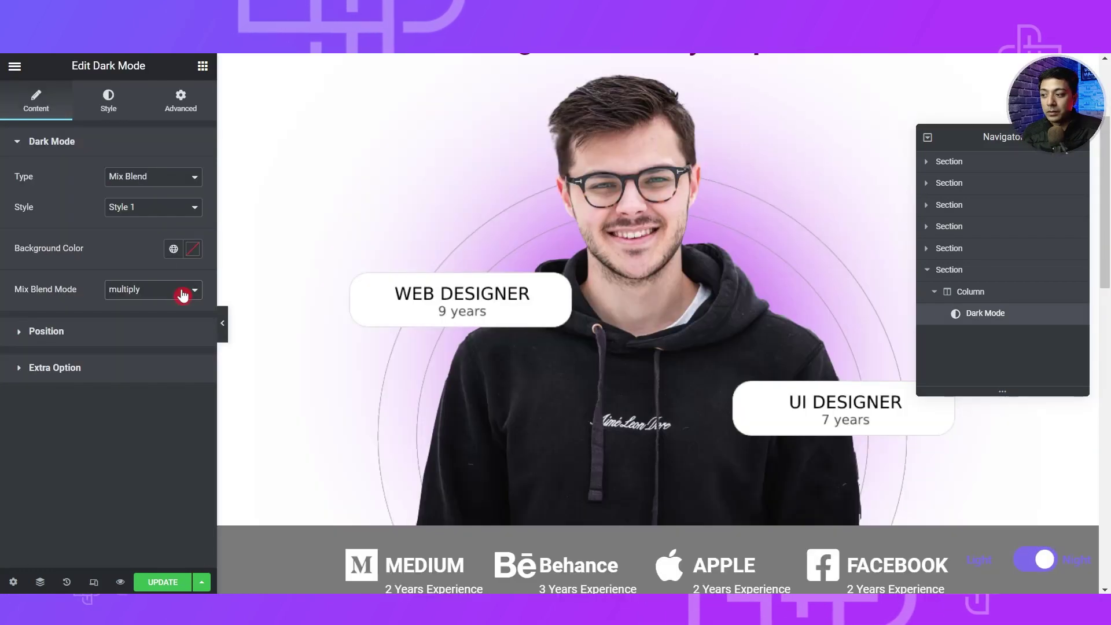
{"action": "left_click", "coordinate": [179, 291]}
{"action": "left_click", "coordinate": [177, 335]}
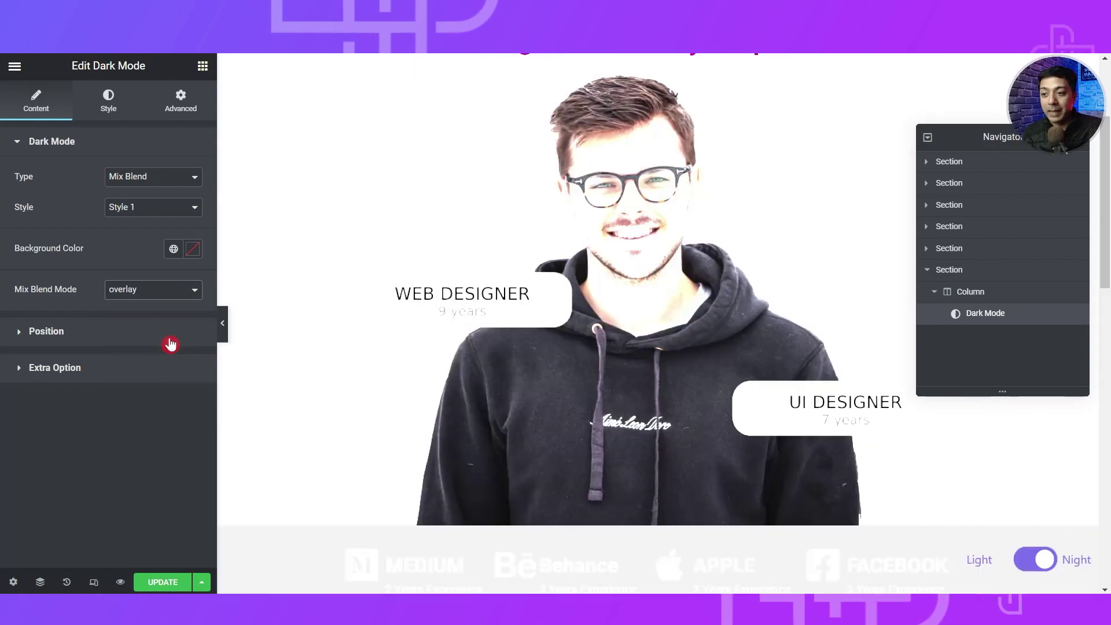
{"action": "left_click", "coordinate": [169, 295]}
{"action": "left_click", "coordinate": [148, 361]}
{"action": "left_click", "coordinate": [164, 295]}
{"action": "left_click", "coordinate": [150, 378]}
{"action": "left_click", "coordinate": [178, 288]}
{"action": "left_click", "coordinate": [137, 410]}
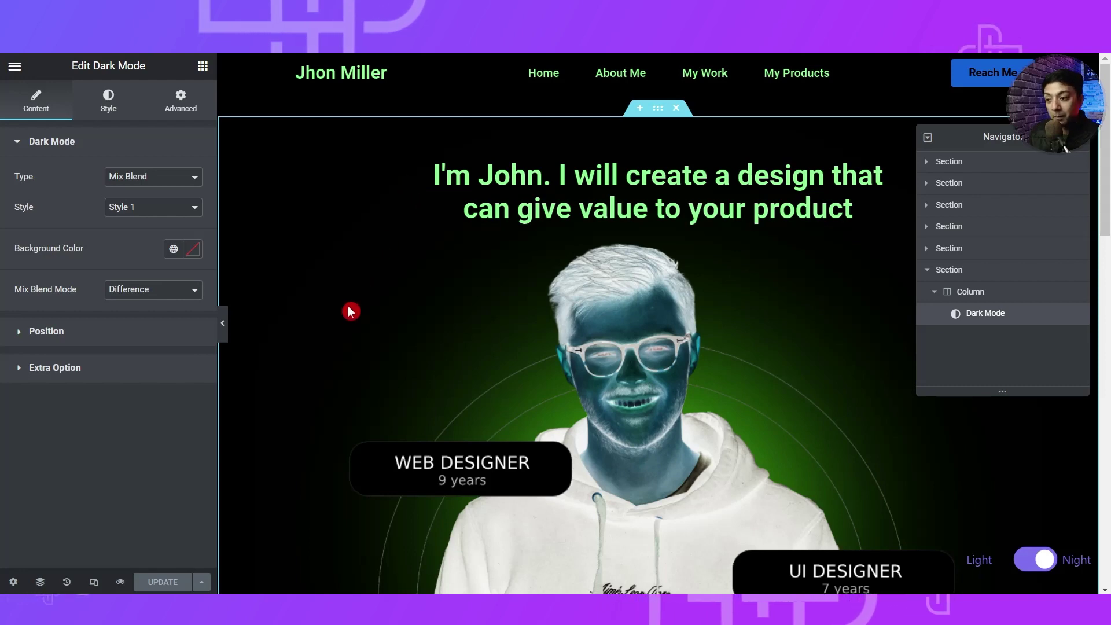
Look up the hero section's CSS class and enter .hero in the Dark Mode widget's ignored classes.
{"action": "scroll", "coordinate": [631, 383], "scroll_direction": "down", "scroll_amount": 8}
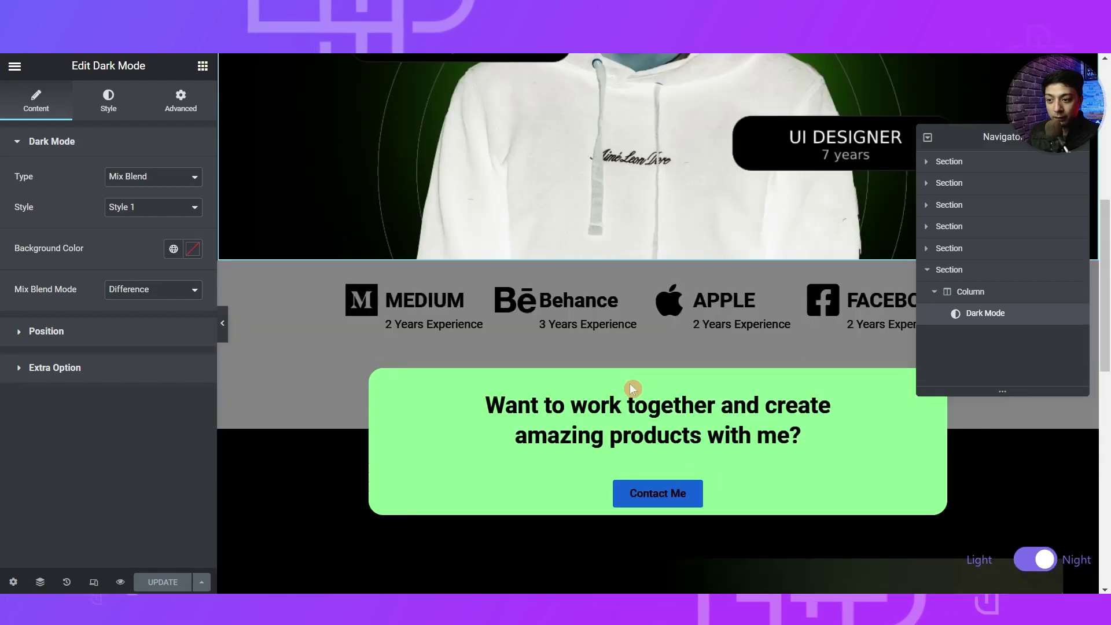
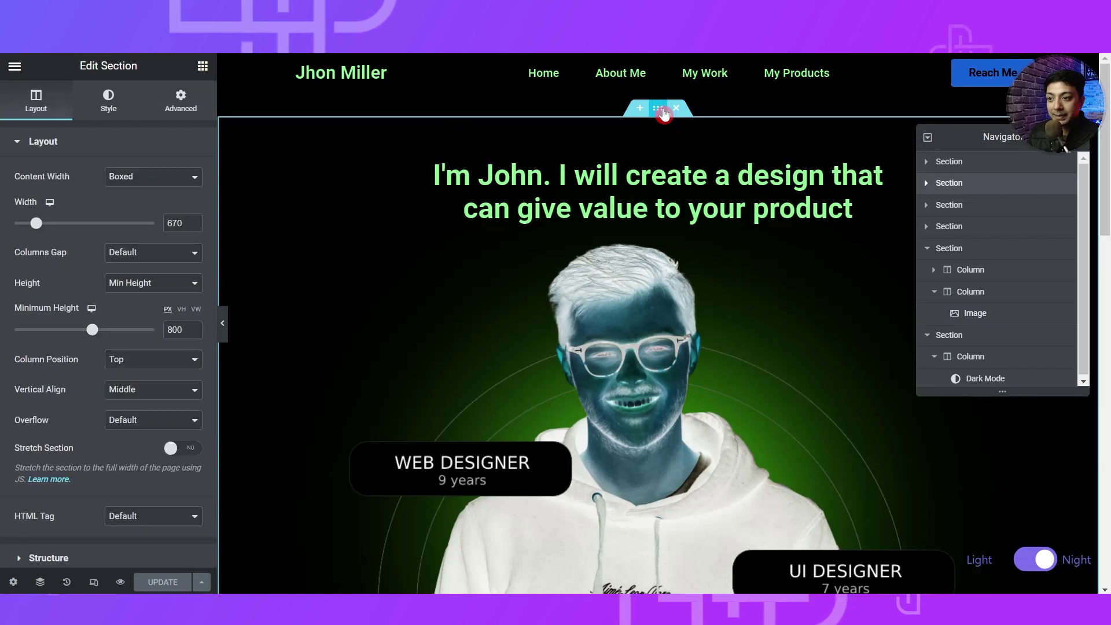
{"action": "left_click", "coordinate": [185, 111]}
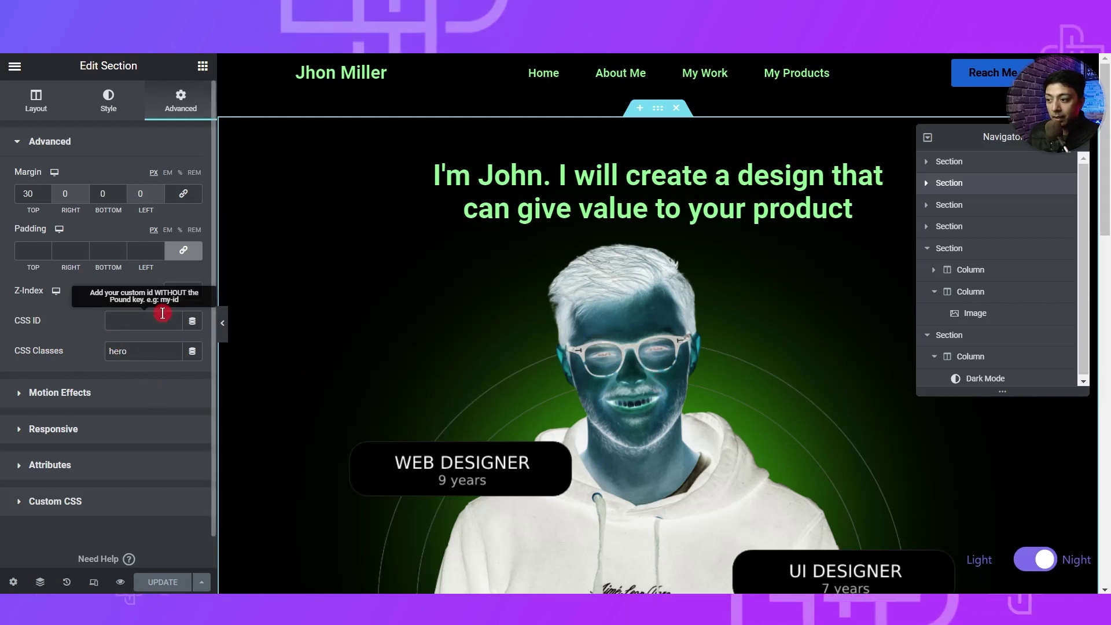
{"action": "scroll", "coordinate": [540, 363], "scroll_direction": "down", "scroll_amount": 2}
{"action": "scroll", "coordinate": [541, 363], "scroll_direction": "down", "scroll_amount": 10}
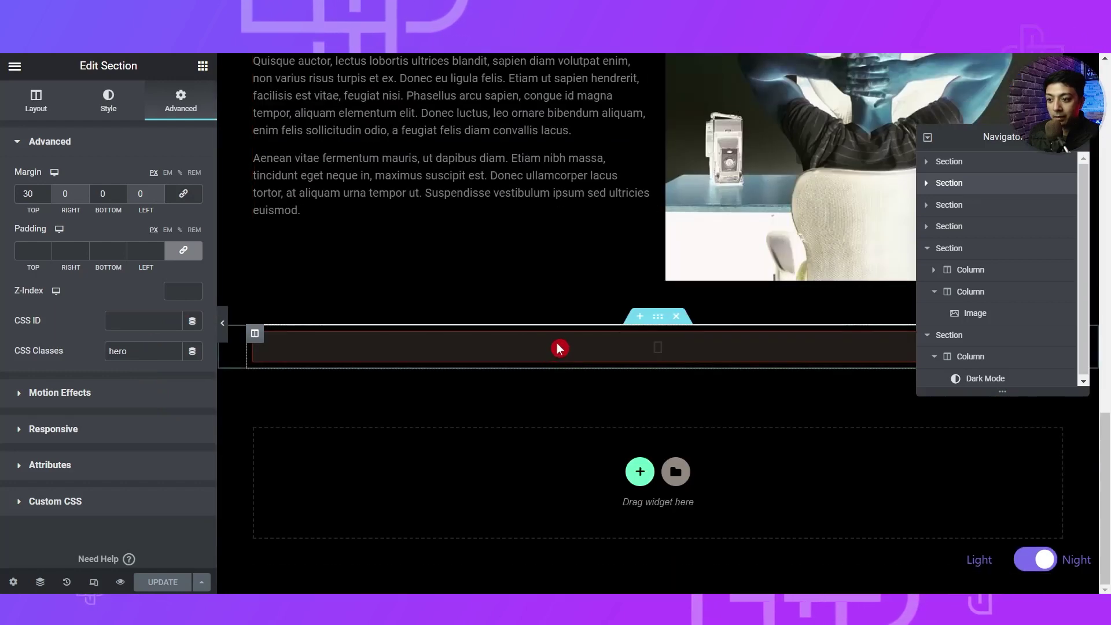
{"action": "left_click", "coordinate": [557, 349]}
{"action": "left_click", "coordinate": [20, 370]}
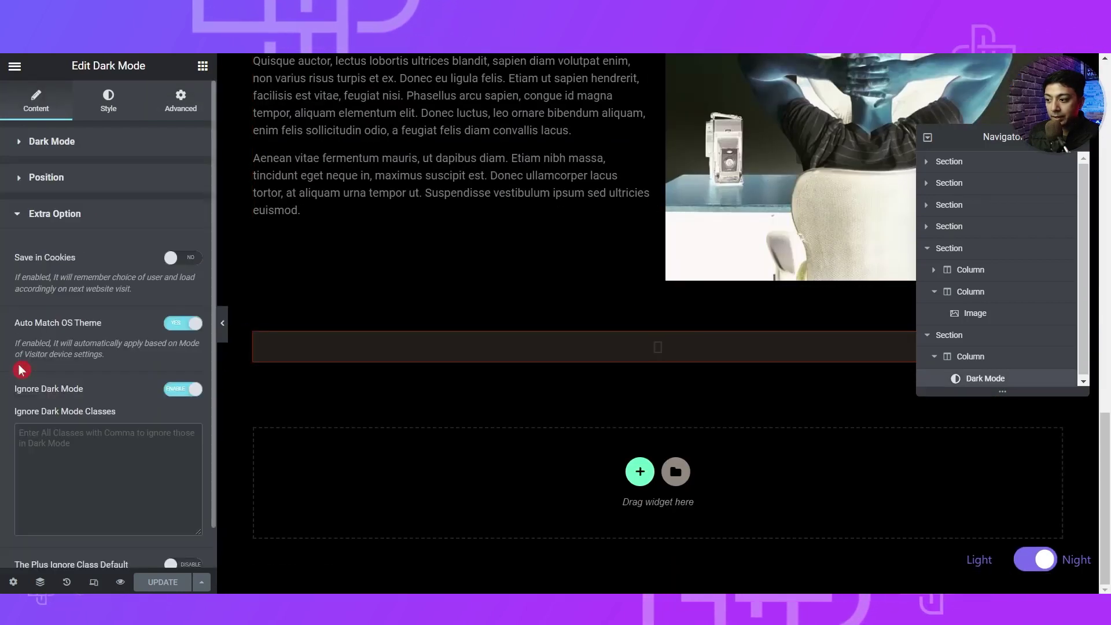
{"action": "left_click", "coordinate": [37, 443]}
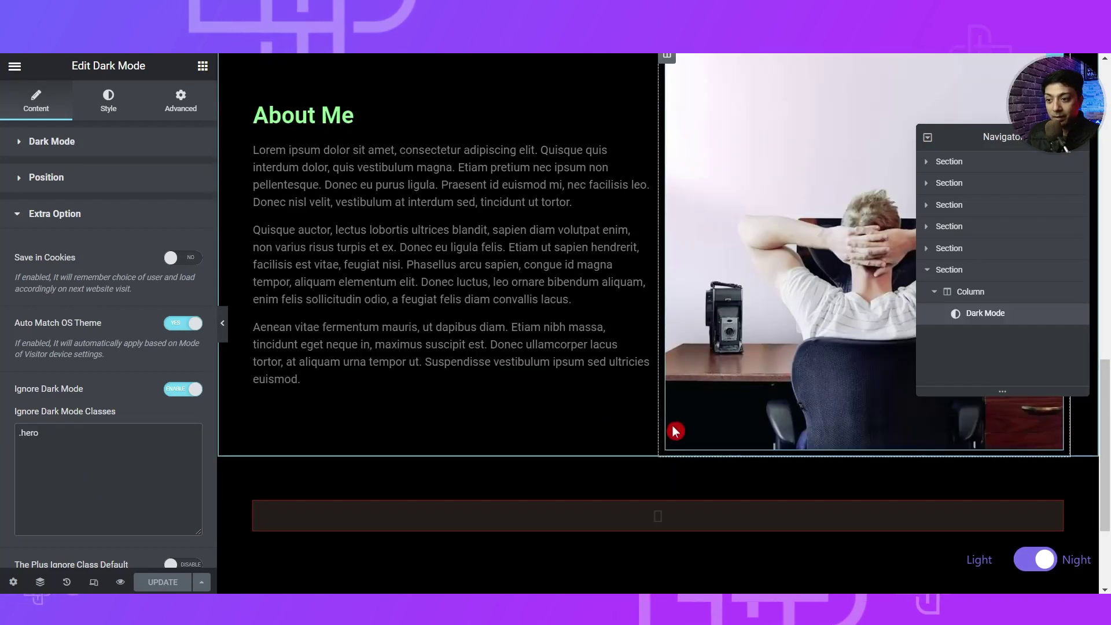
Check the hero section and the About Me image in night mode against the ignored classes setting.
{"action": "scroll", "coordinate": [673, 426], "scroll_direction": "up", "scroll_amount": 4}
{"action": "scroll", "coordinate": [852, 473], "scroll_direction": "up", "scroll_amount": 15}
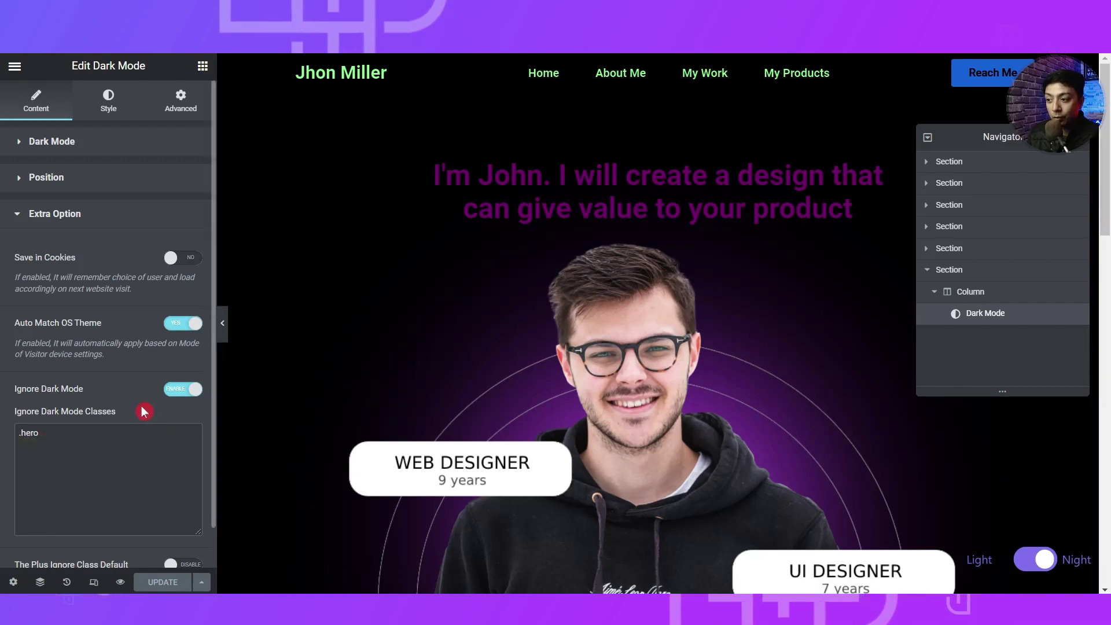
{"action": "left_click", "coordinate": [91, 208]}
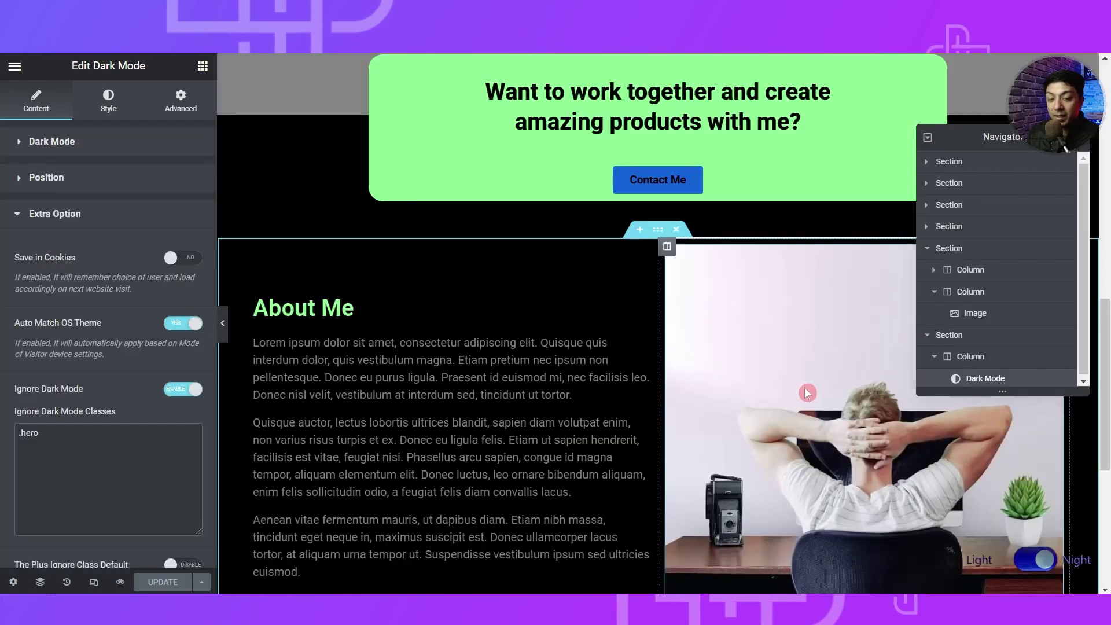
{"action": "scroll", "coordinate": [814, 390], "scroll_direction": "down", "scroll_amount": 1}
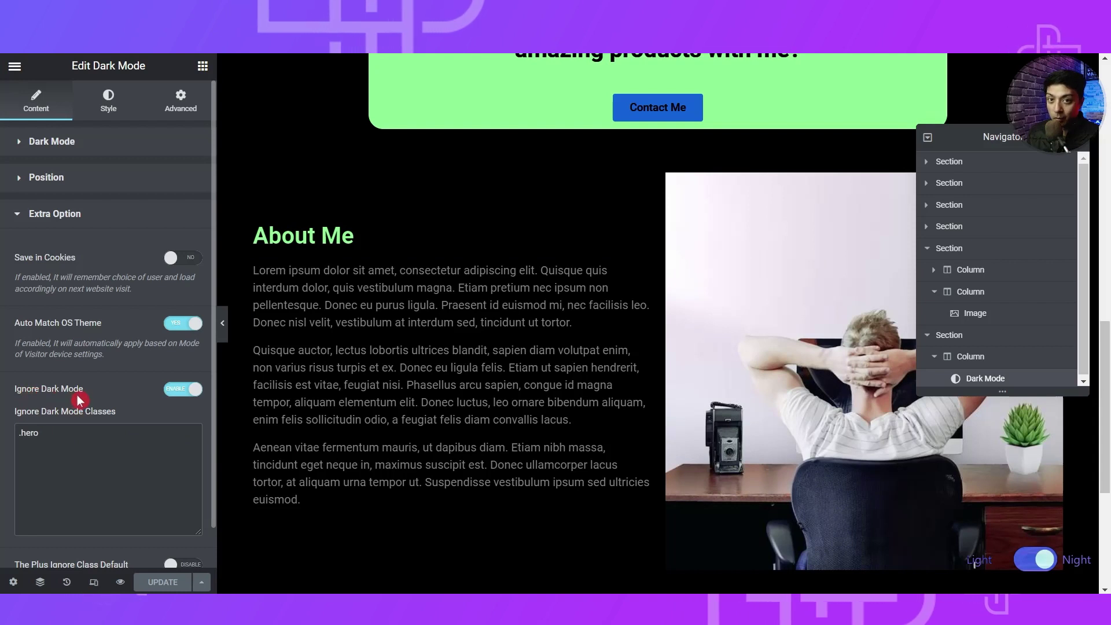
{"action": "left_click", "coordinate": [39, 447]}
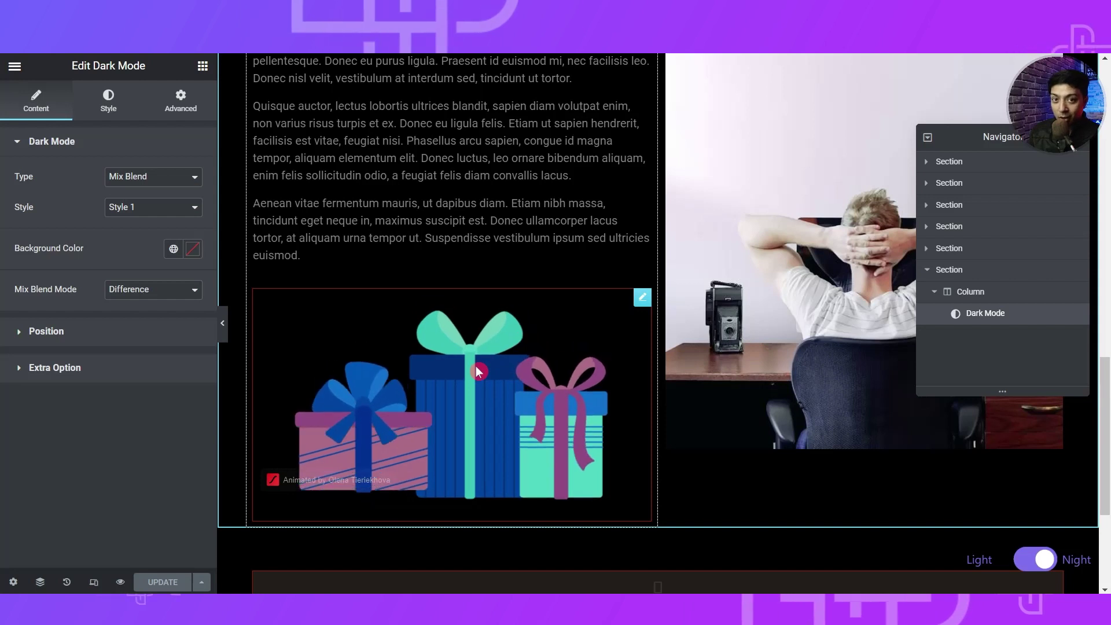
Assign the CSS class hero to the text editor element holding the gift-box animation below the About Me text.
{"action": "left_click", "coordinate": [644, 298]}
{"action": "left_click", "coordinate": [180, 104]}
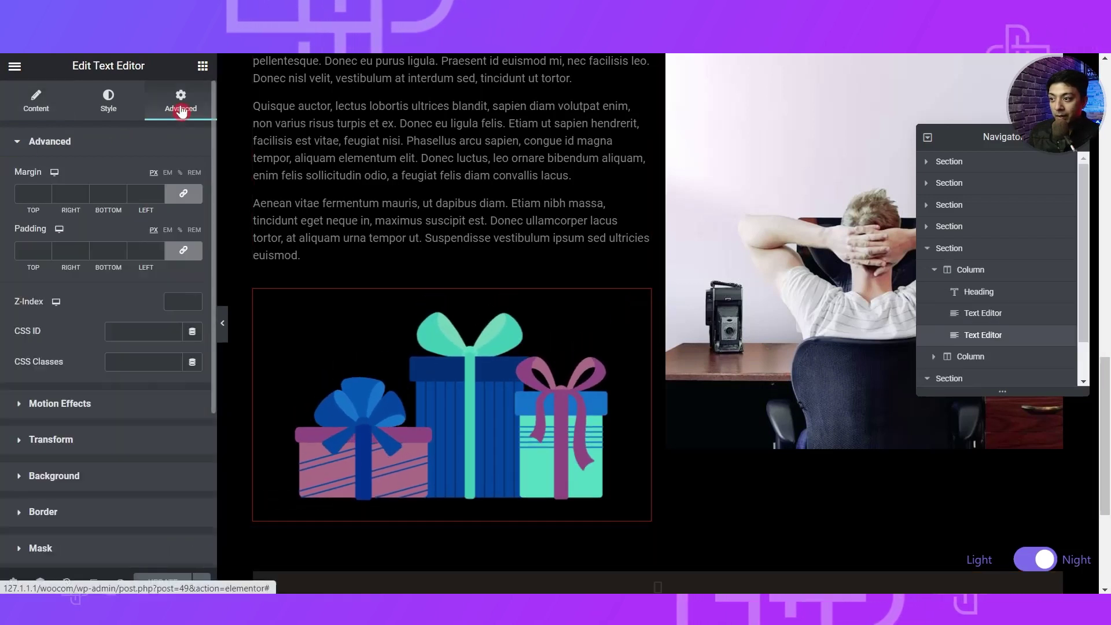
{"action": "left_click", "coordinate": [157, 359]}
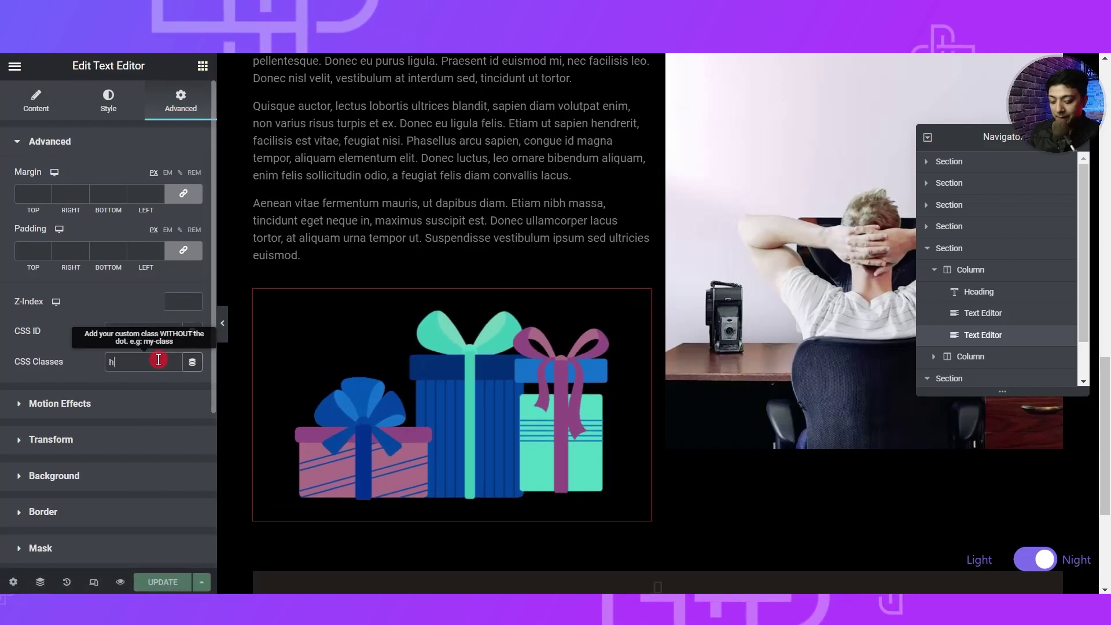
{"action": "type", "text": "hero"}
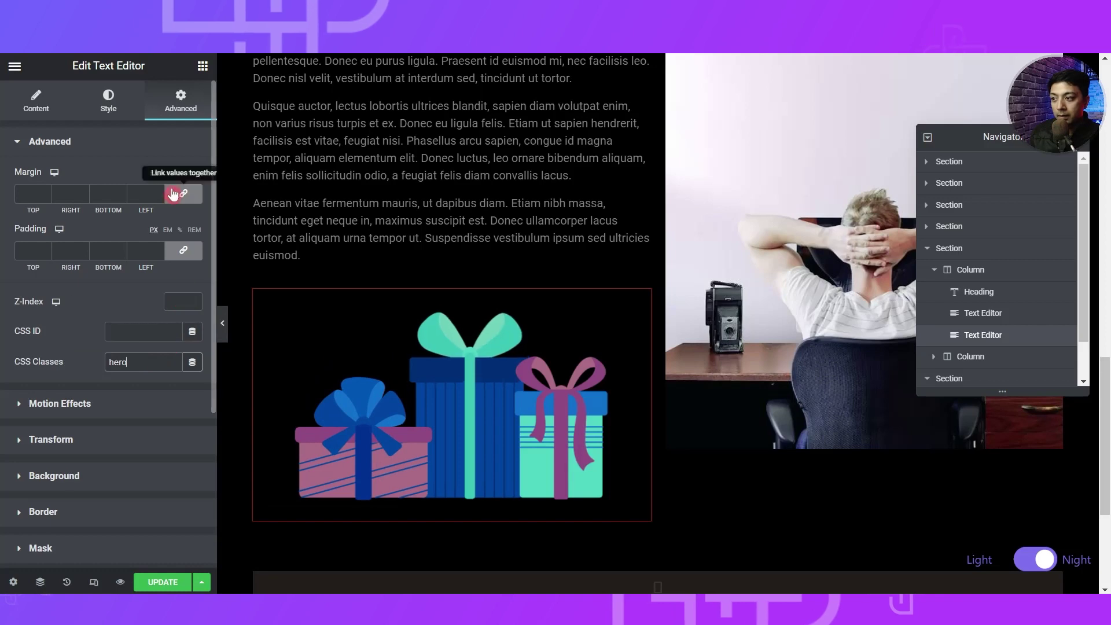
Open the Dark Mode widget's ignored classes setting under its extra options and save the page.
{"action": "scroll", "coordinate": [639, 293], "scroll_direction": "down", "scroll_amount": 4}
{"action": "left_click", "coordinate": [658, 371]}
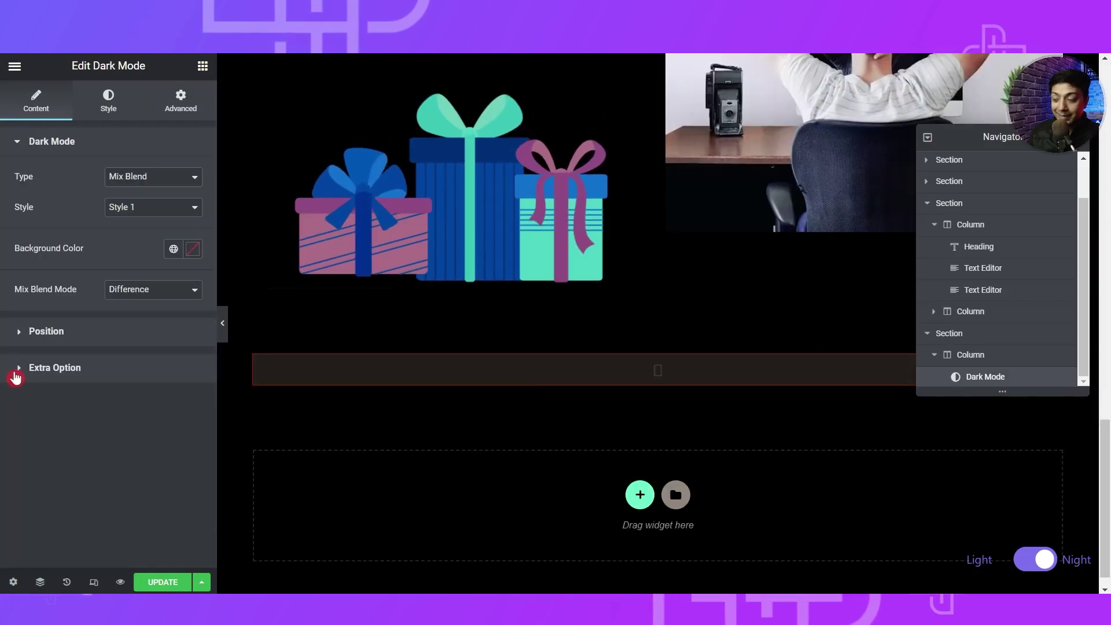
{"action": "left_click", "coordinate": [17, 370]}
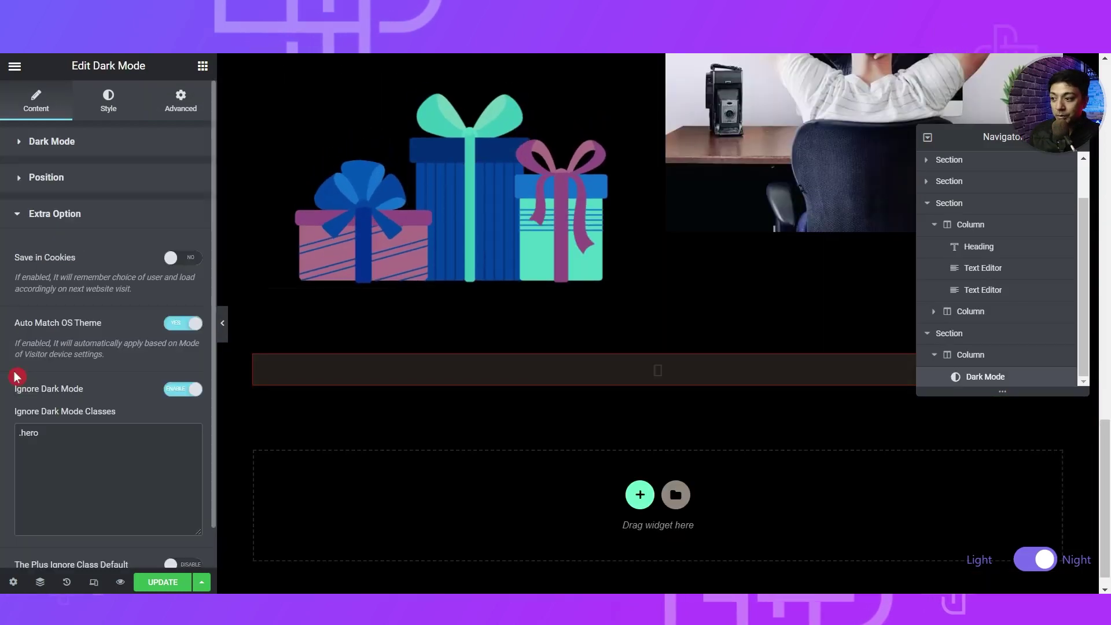
{"action": "left_click", "coordinate": [93, 448]}
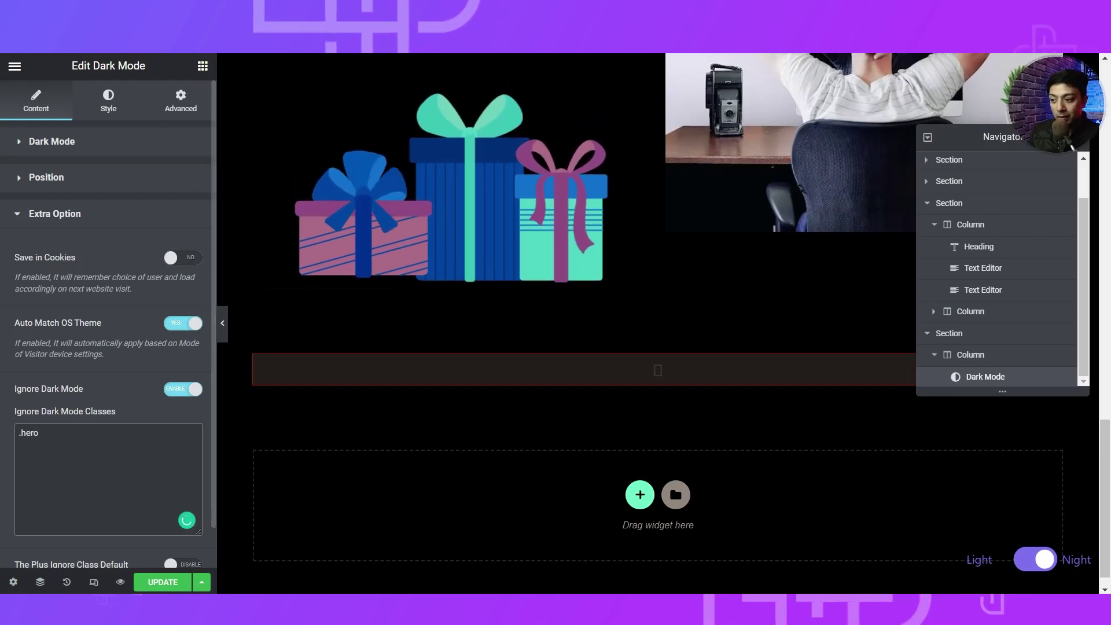
{"action": "key", "text": "ctrl+s"}
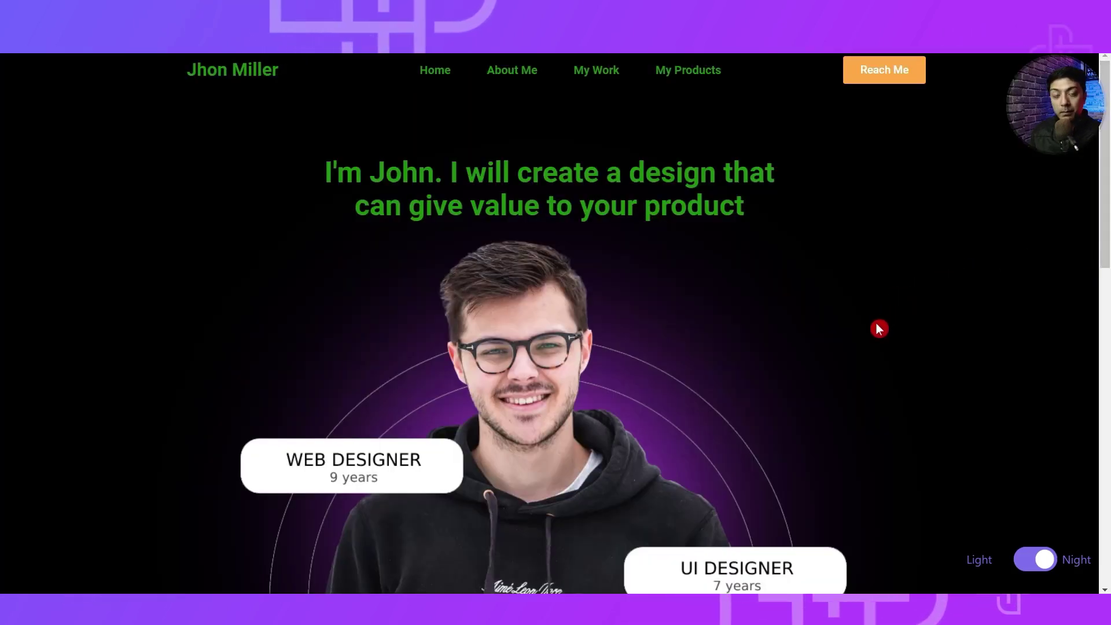
Review the live page in night mode from the hero section to the About Me section.
{"action": "scroll", "coordinate": [869, 371], "scroll_direction": "down", "scroll_amount": 6}
{"action": "scroll", "coordinate": [869, 371], "scroll_direction": "down", "scroll_amount": 6}
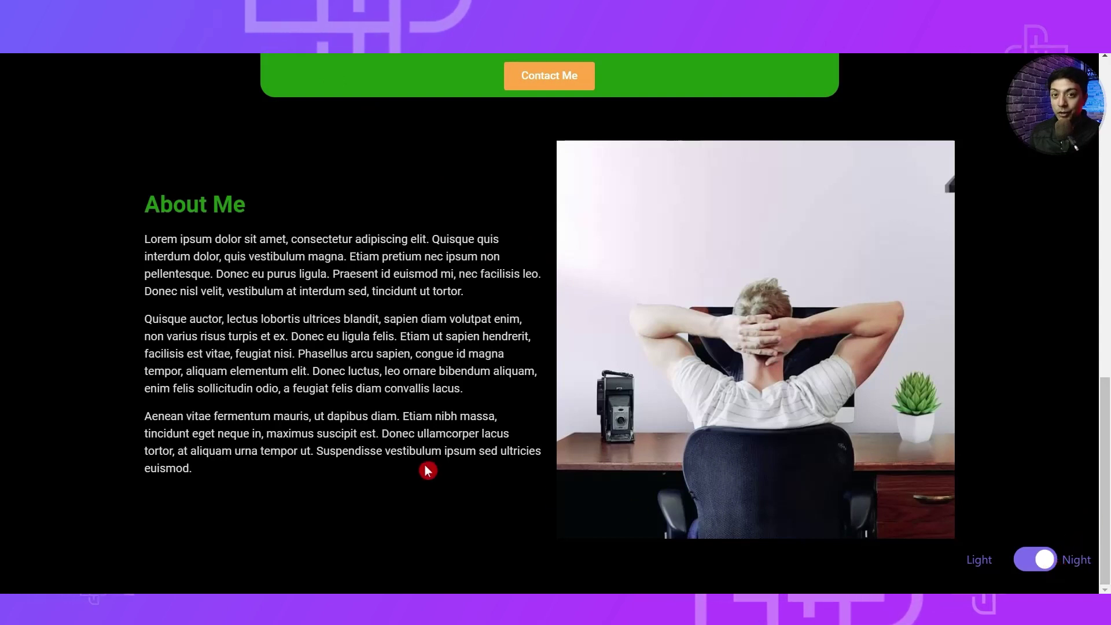
{"action": "scroll", "coordinate": [412, 471], "scroll_direction": "up", "scroll_amount": 15}
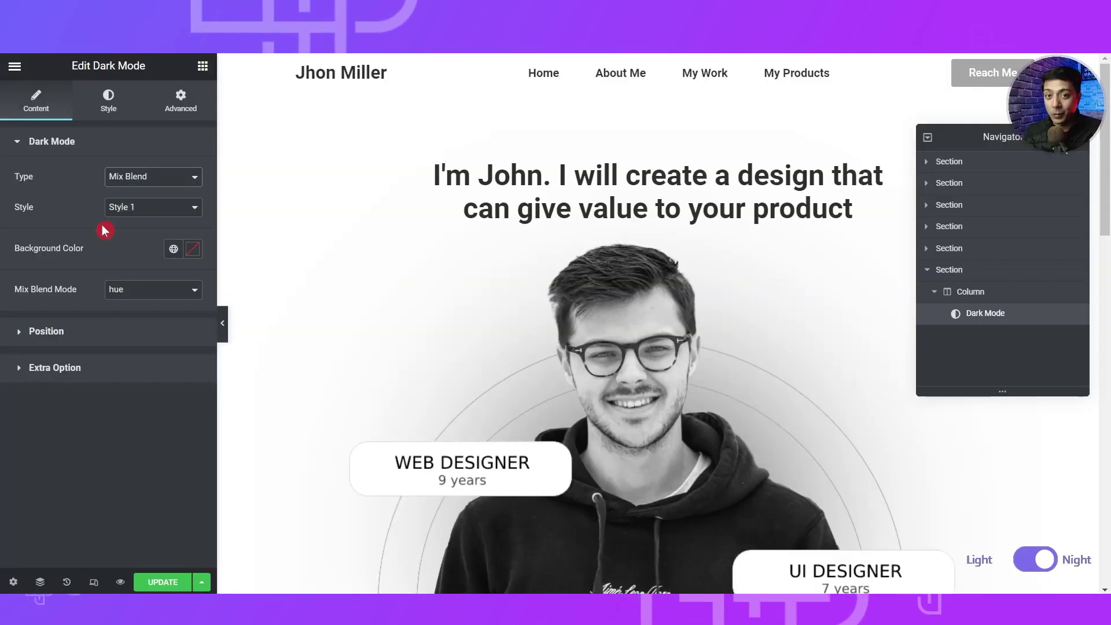
Set the Dark Mode widget's type to Global Color and test the light/night switch on the live page.
{"action": "left_click", "coordinate": [137, 185]}
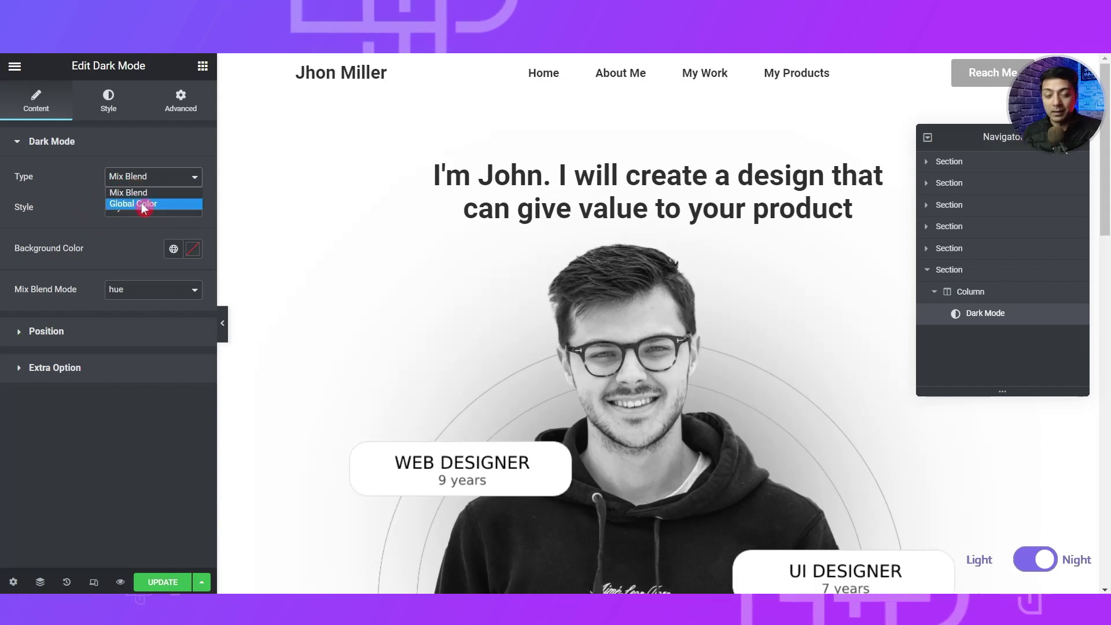
{"action": "left_click", "coordinate": [143, 206]}
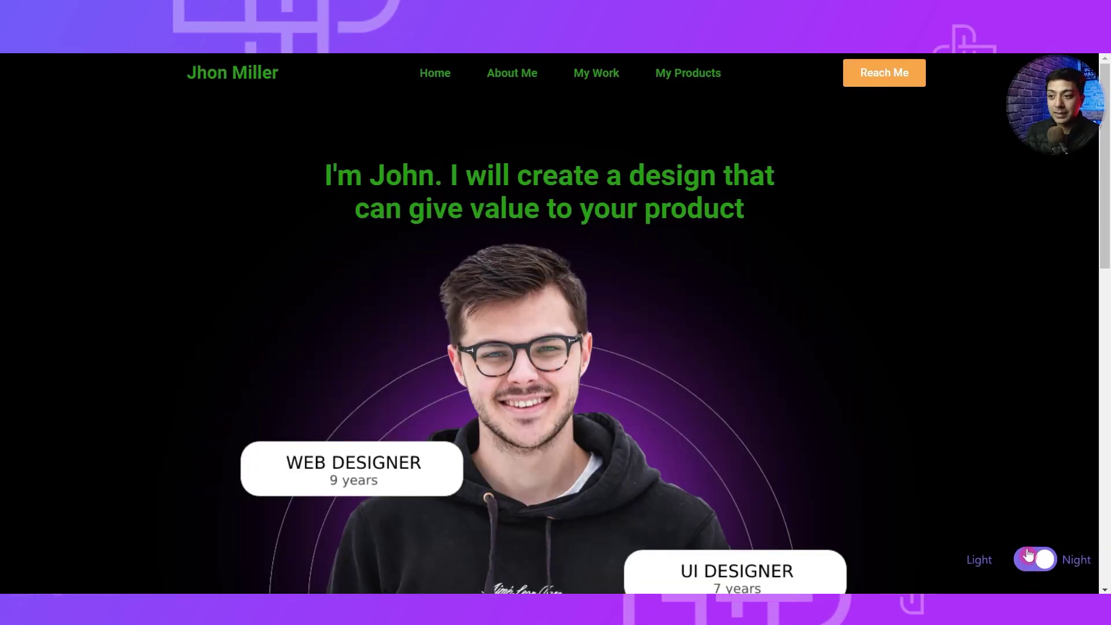
{"action": "left_click", "coordinate": [1028, 556]}
{"action": "left_click", "coordinate": [1028, 556]}
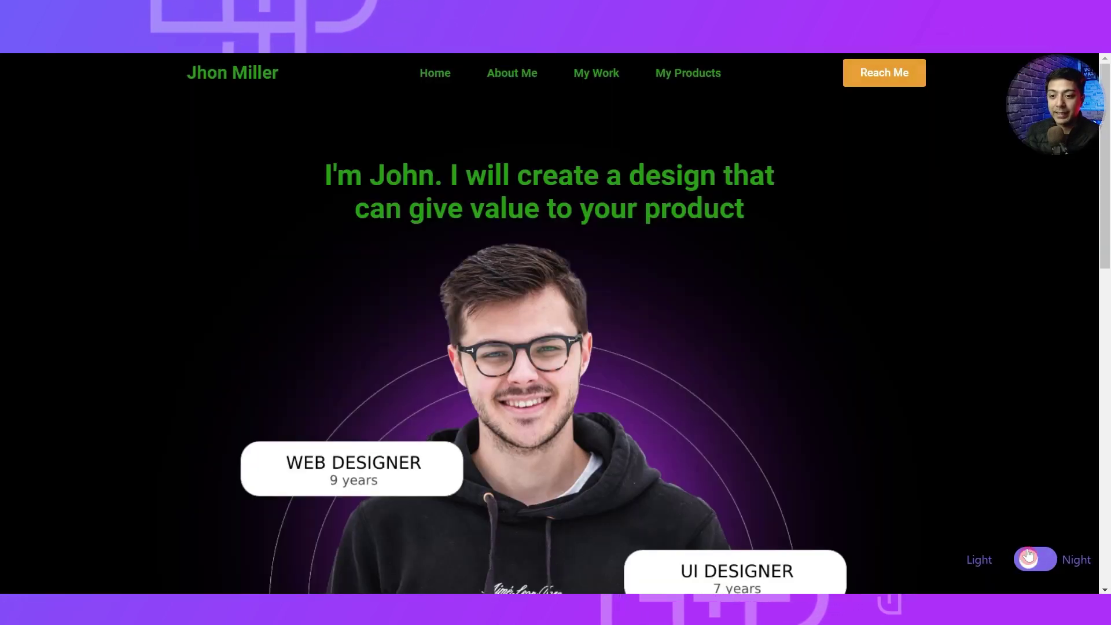